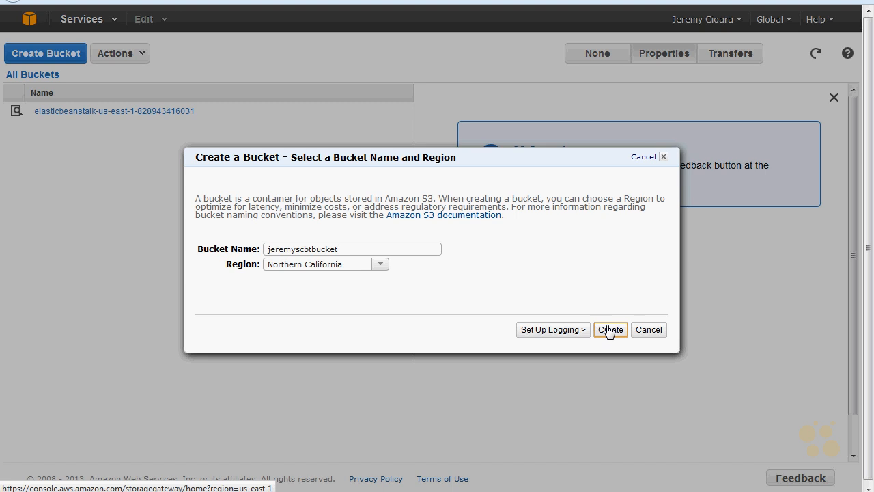
Create the bucket jeremyscbtbucket in the Northern California region and open it
{"action": "left_click", "coordinate": [610, 330]}
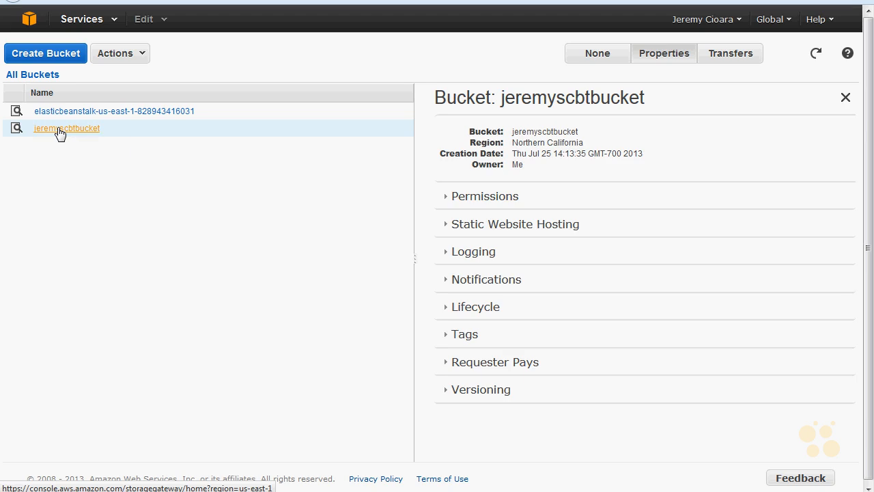
{"action": "left_click", "coordinate": [61, 133]}
Upload AWSSeries.jpg and FluffyBunny.jpeg from the Image folder to the bucket
{"action": "left_click", "coordinate": [46, 54]}
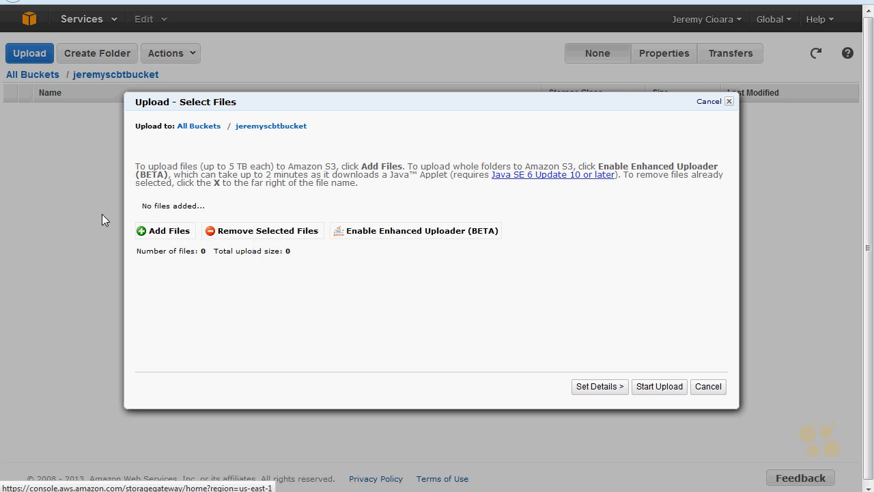
{"action": "left_click", "coordinate": [148, 230]}
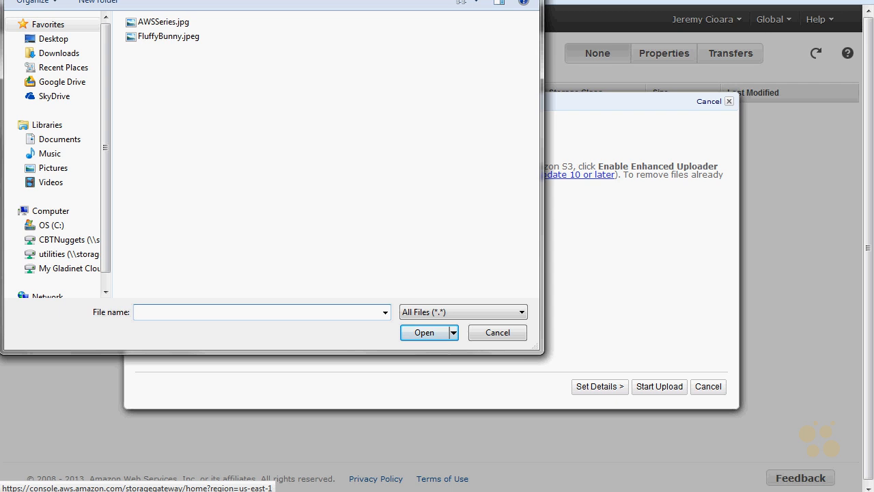
{"action": "left_click", "coordinate": [197, 94]}
{"action": "left_click", "coordinate": [189, 115], "text": "ctrl"}
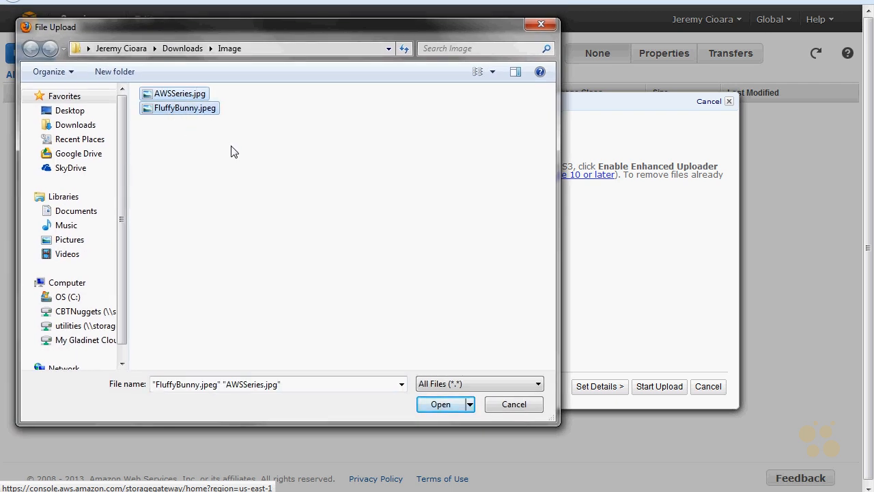
{"action": "left_click", "coordinate": [440, 406]}
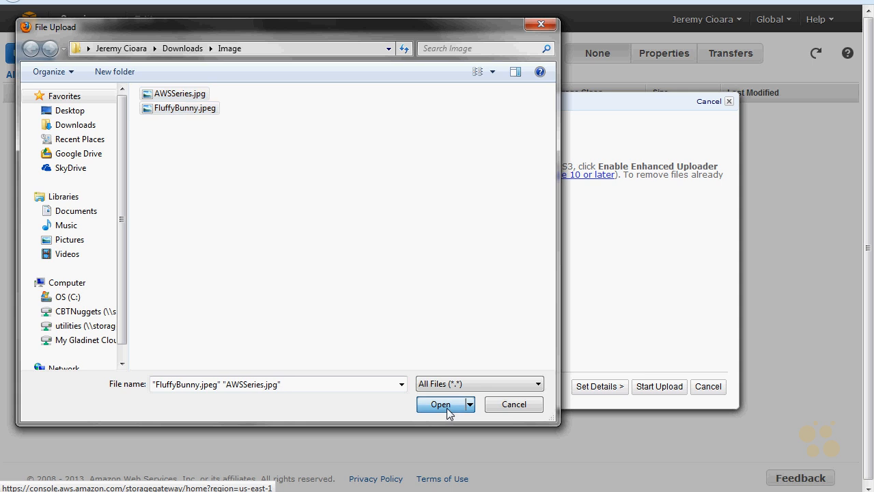
{"action": "left_click", "coordinate": [657, 387]}
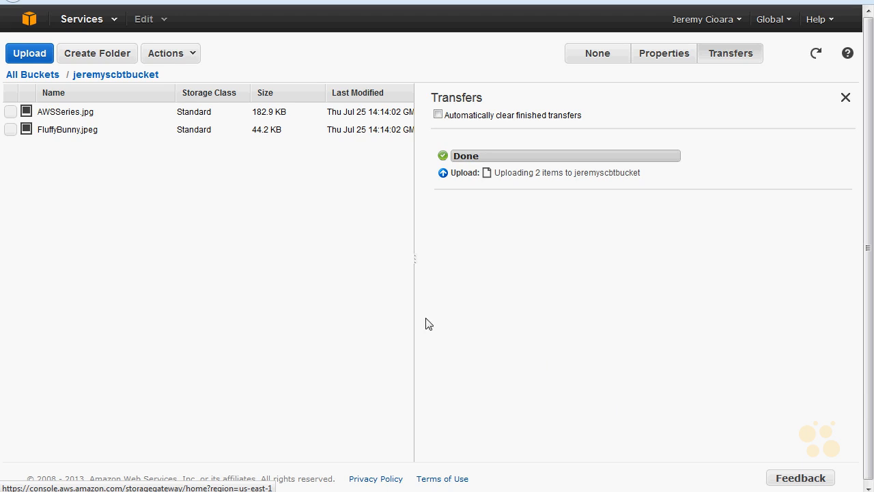
Show the properties of AWSSeries.jpg and expand its permissions
{"action": "left_click", "coordinate": [75, 118]}
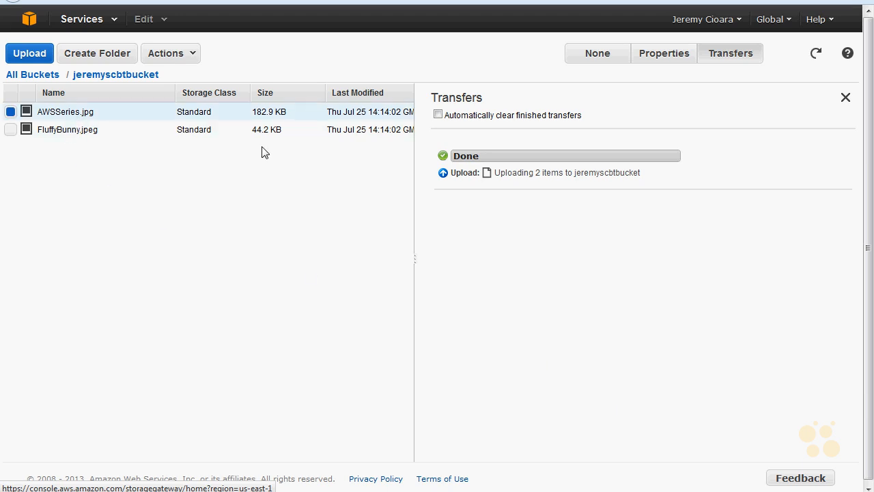
{"action": "left_click", "coordinate": [664, 53]}
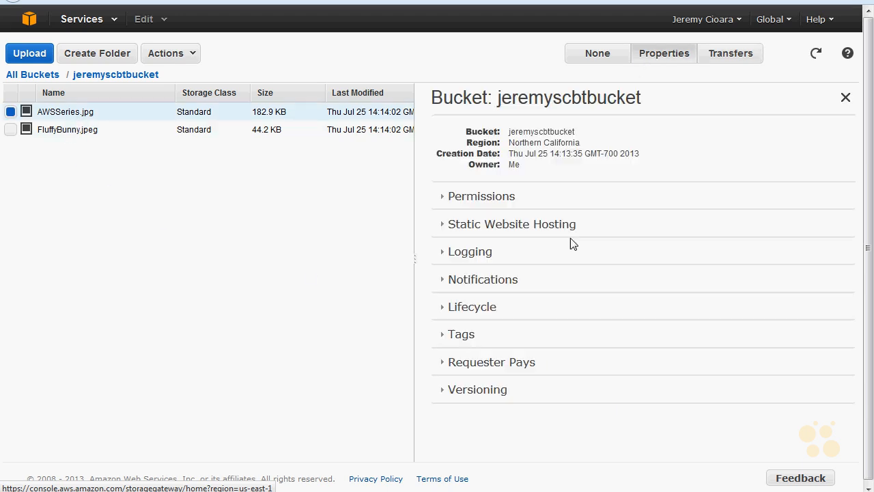
{"action": "left_click", "coordinate": [482, 278]}
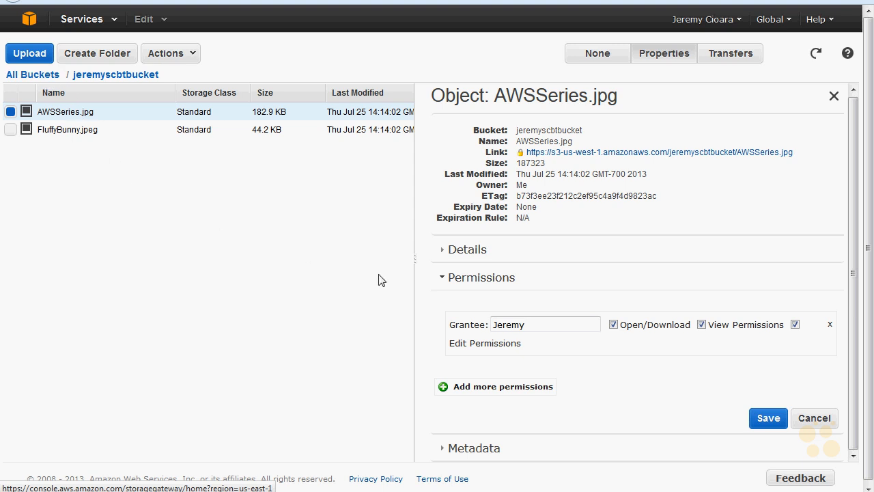
Copy the link of AWSSeries.jpg and open it in a new browser tab to test access
{"action": "left_click_drag", "start_coordinate": [798, 153], "coordinate": [517, 157]}
{"action": "key", "text": "ctrl+c"}
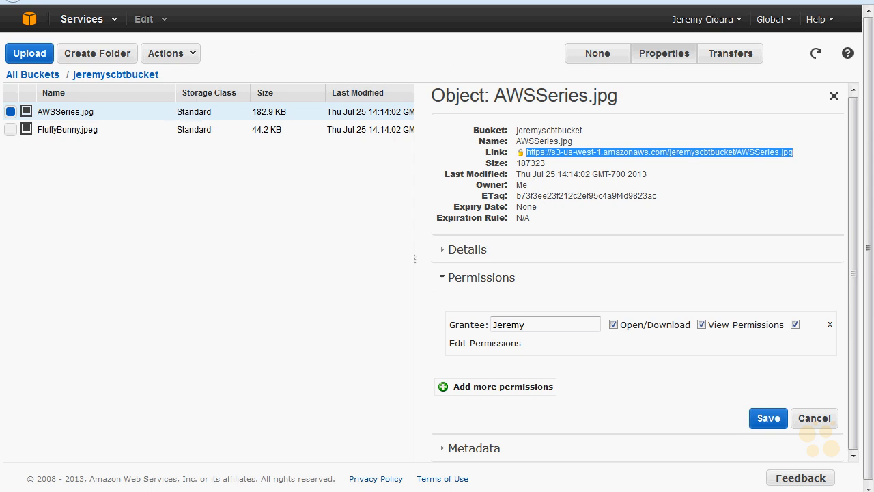
{"action": "key", "text": "ctrl+t"}
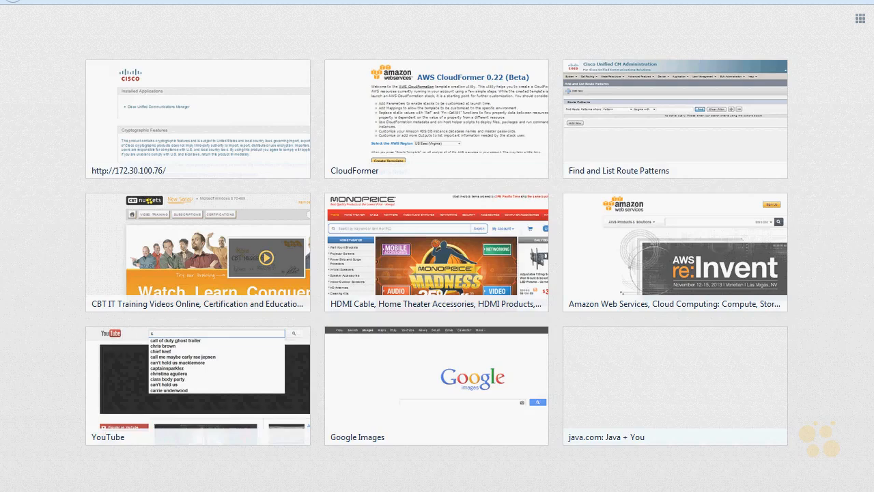
{"action": "key", "text": "ctrl+v"}
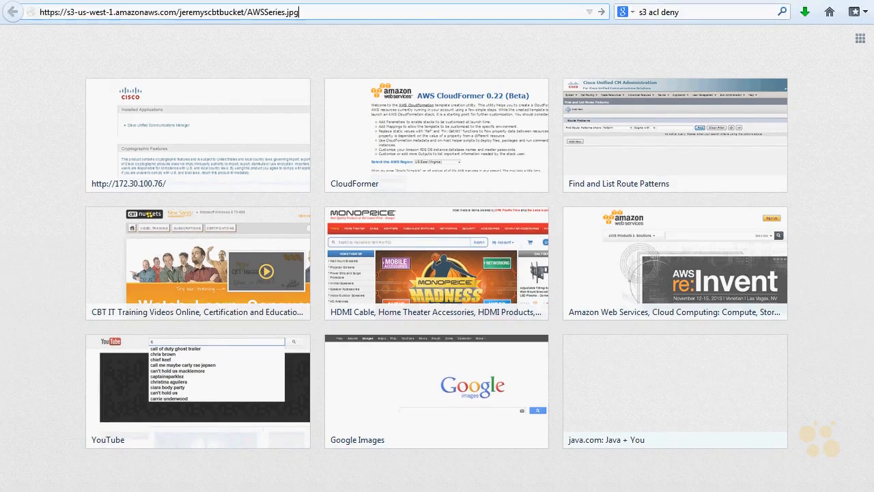
{"action": "key", "text": "Return"}
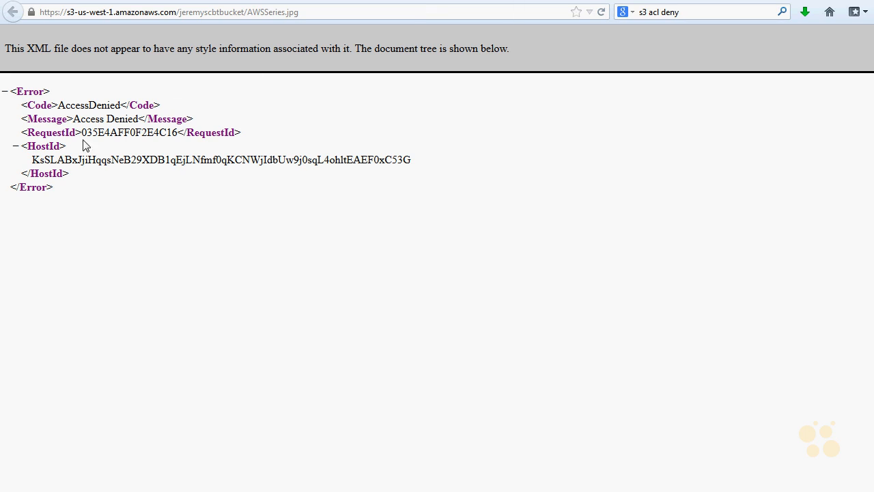
{"action": "double_click", "coordinate": [123, 118]}
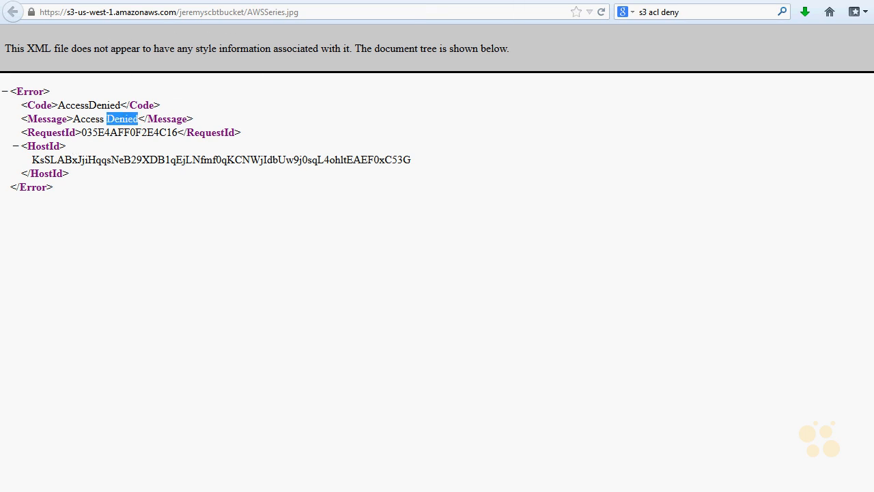
Back in the S3 console, grant Everyone the Open/Download permission on AWSSeries.jpg and save it
{"action": "key", "text": "ctrl+shift+Tab"}
{"action": "right_click", "coordinate": [80, 137]}
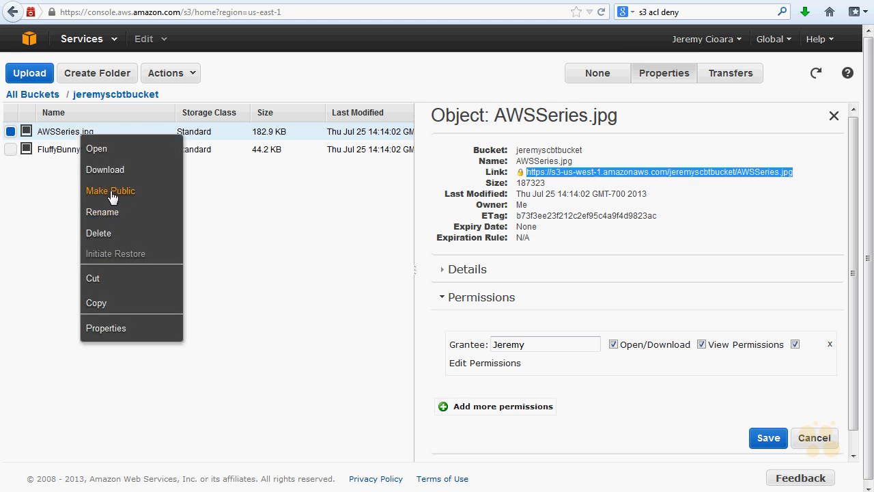
{"action": "left_click", "coordinate": [636, 391]}
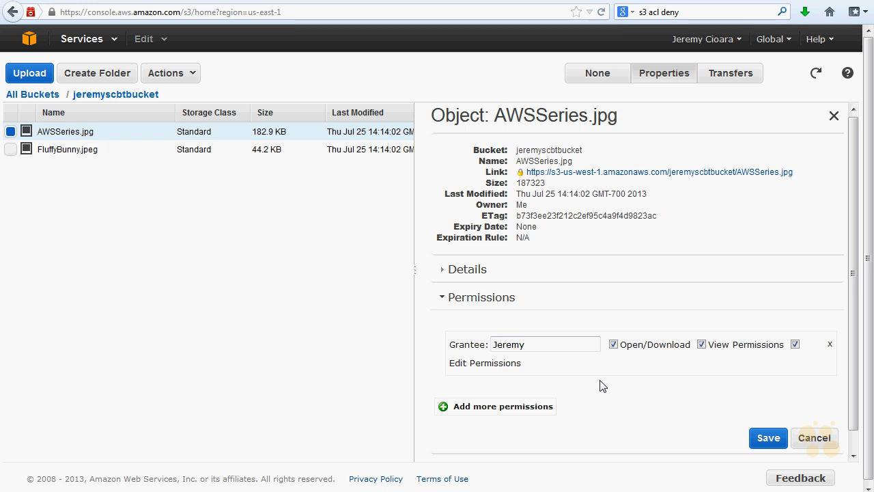
{"action": "left_click", "coordinate": [505, 408]}
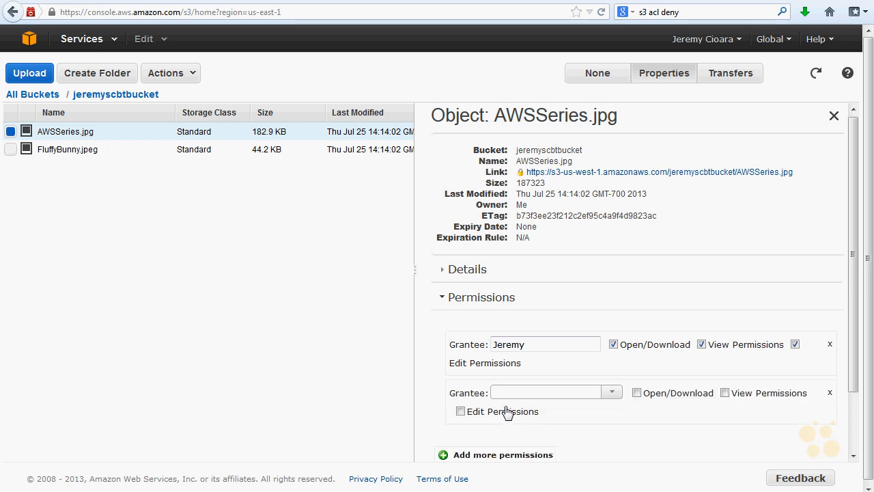
{"action": "left_click", "coordinate": [612, 392]}
{"action": "left_click", "coordinate": [569, 413]}
{"action": "left_click", "coordinate": [638, 394]}
{"action": "left_click_drag", "start_coordinate": [852, 383], "coordinate": [853, 432]}
{"action": "left_click", "coordinate": [767, 426]}
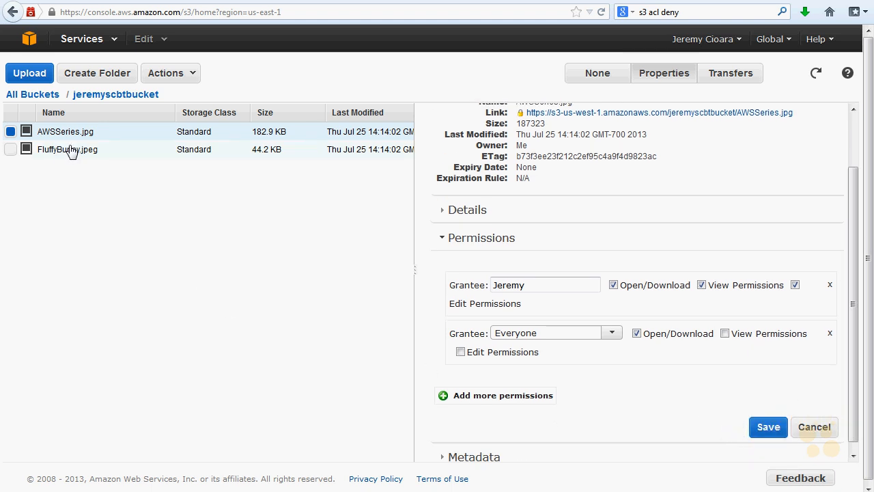
Reload the AWSSeries.jpg link in its browser tab to check public access
{"action": "left_click", "coordinate": [404, 1]}
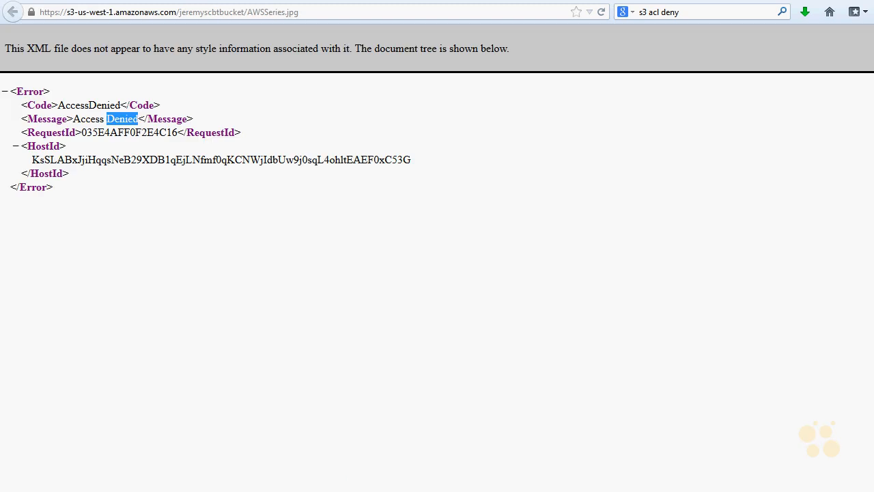
{"action": "left_click", "coordinate": [165, 11]}
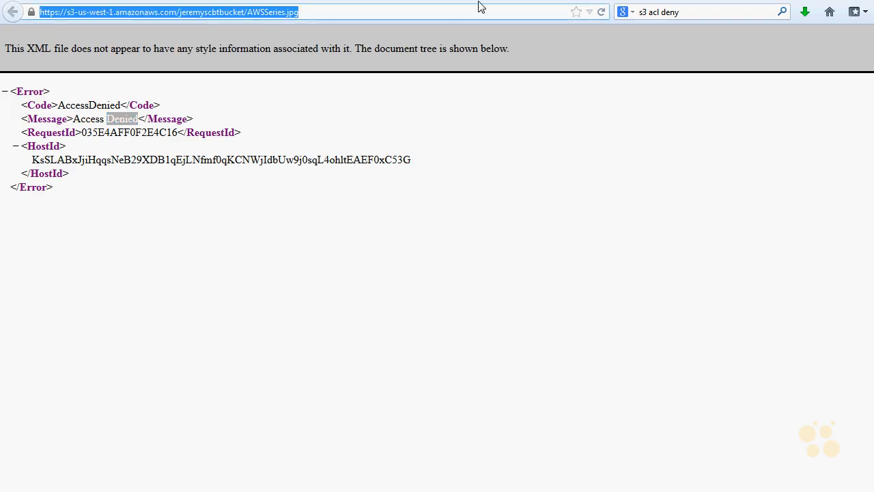
{"action": "left_click", "coordinate": [601, 12]}
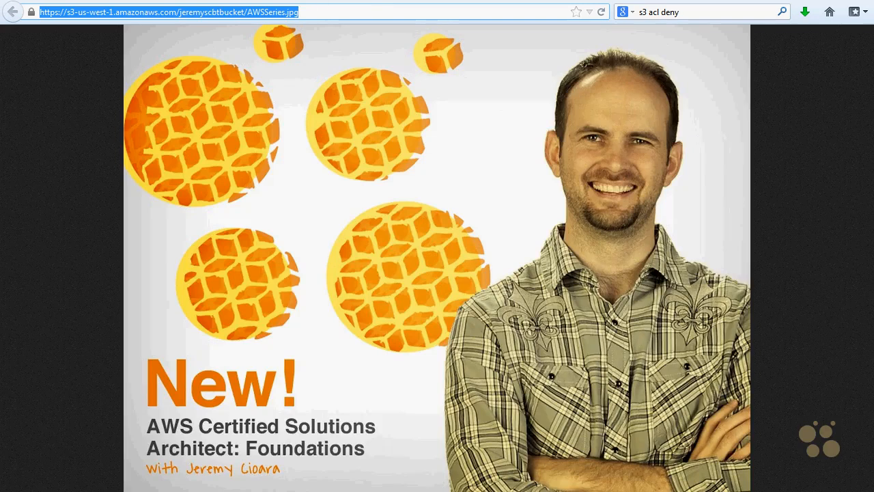
{"action": "left_click", "coordinate": [311, 10]}
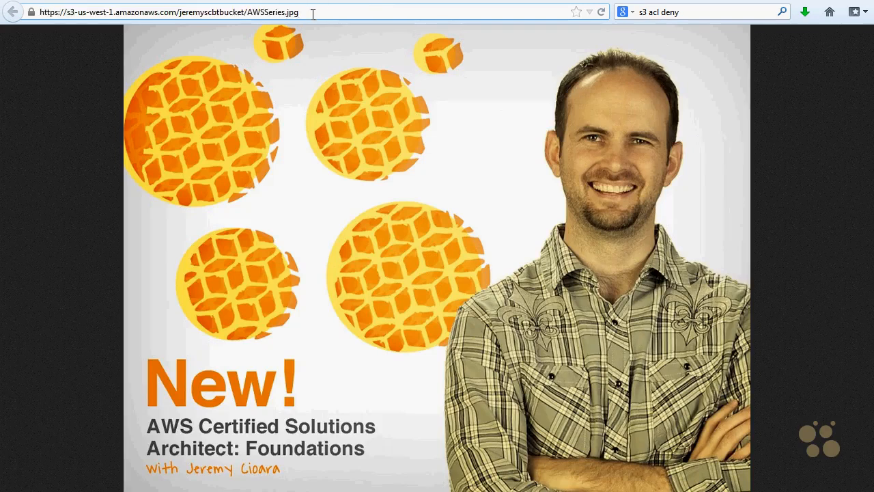
{"action": "left_click_drag", "start_coordinate": [312, 14], "coordinate": [35, 10]}
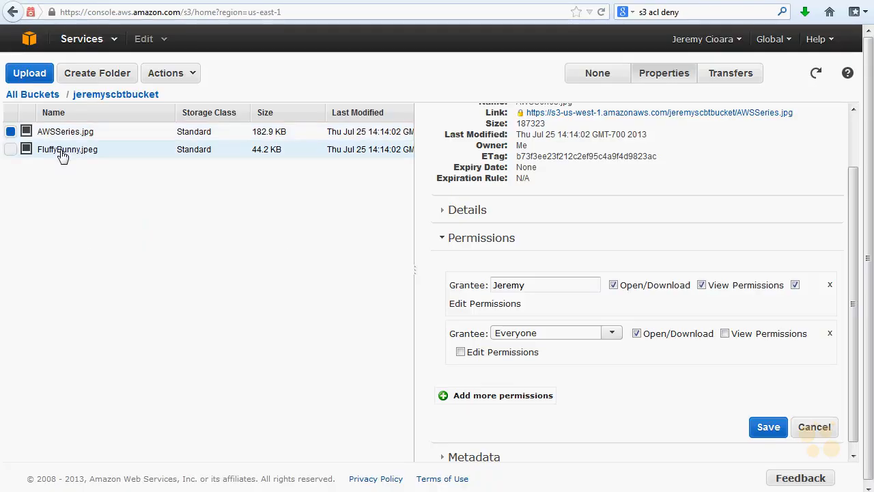
Copy the link of FluffyBunny.jpeg from its properties and open it in the test browser tab
{"action": "left_click", "coordinate": [61, 154]}
{"action": "left_click_drag", "start_coordinate": [811, 159], "coordinate": [526, 161]}
{"action": "key", "text": "ctrl+c"}
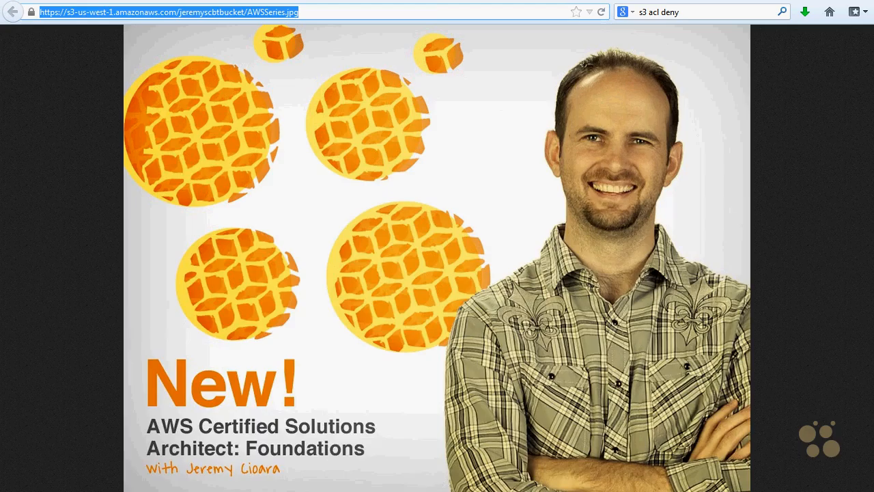
{"action": "left_click", "coordinate": [431, 11]}
{"action": "key", "text": "ctrl+v"}
{"action": "key", "text": "ctrl+a"}
{"action": "key", "text": "ctrl+v"}
{"action": "key", "text": "Return"}
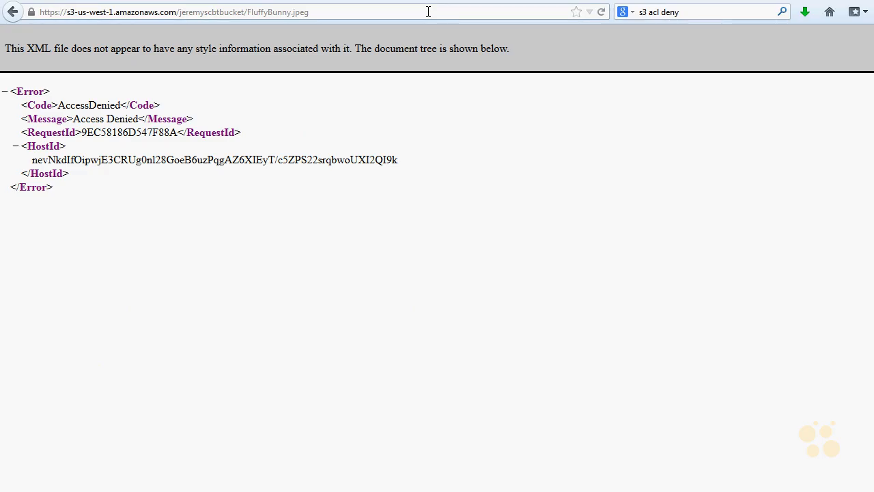
Make FluffyBunny.jpeg public in the S3 console and show its properties
{"action": "left_click", "coordinate": [127, 0]}
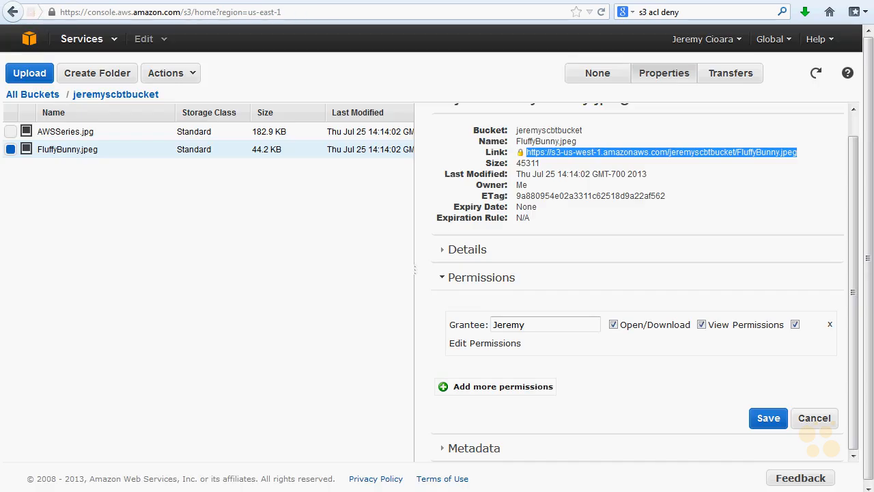
{"action": "right_click", "coordinate": [94, 156]}
{"action": "left_click", "coordinate": [121, 207]}
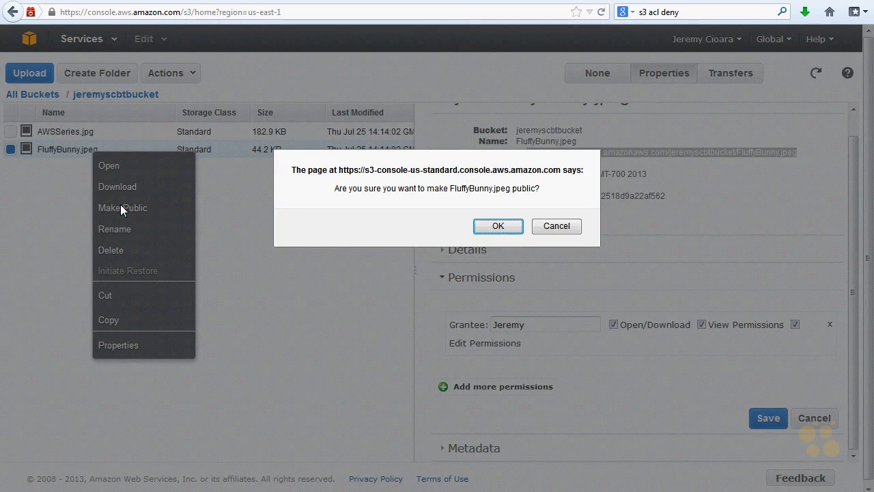
{"action": "left_click", "coordinate": [498, 226]}
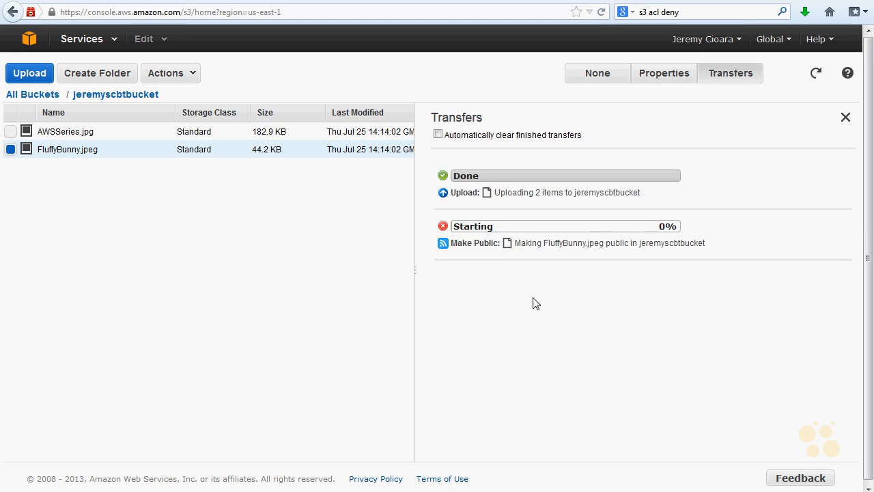
{"action": "left_click", "coordinate": [649, 73]}
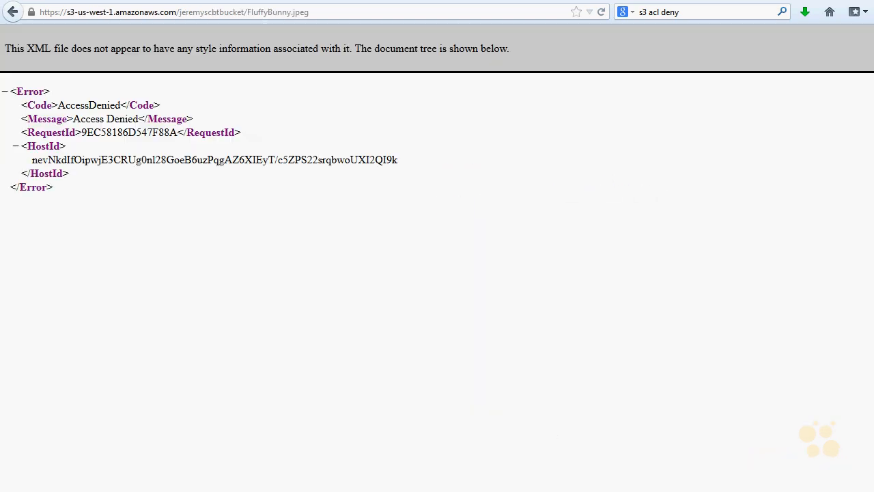
Reload the FluffyBunny.jpeg link to check public access, and return to its permissions in the S3 console
{"action": "left_click", "coordinate": [602, 12]}
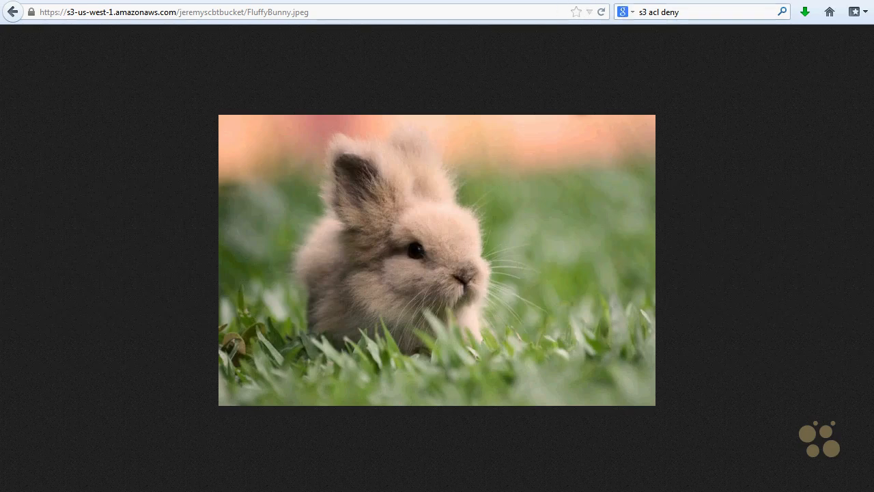
{"action": "left_click", "coordinate": [95, 1]}
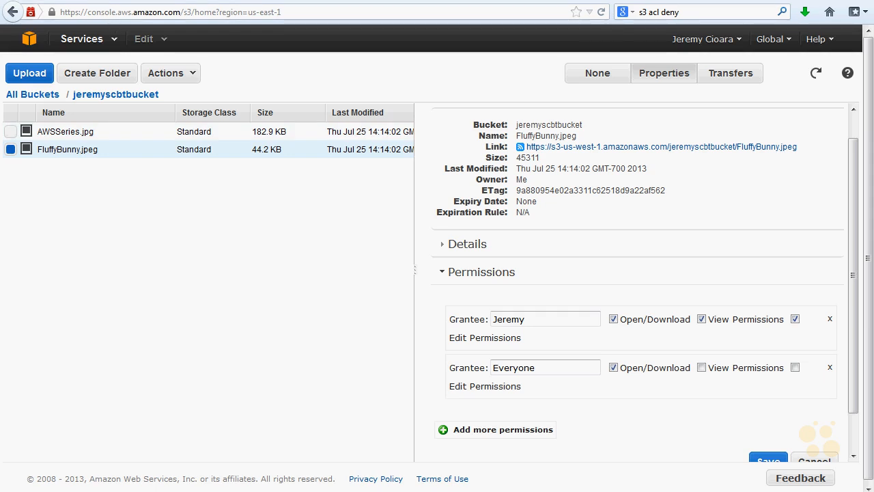
{"action": "left_click", "coordinate": [207, 0]}
{"action": "left_click", "coordinate": [311, 18]}
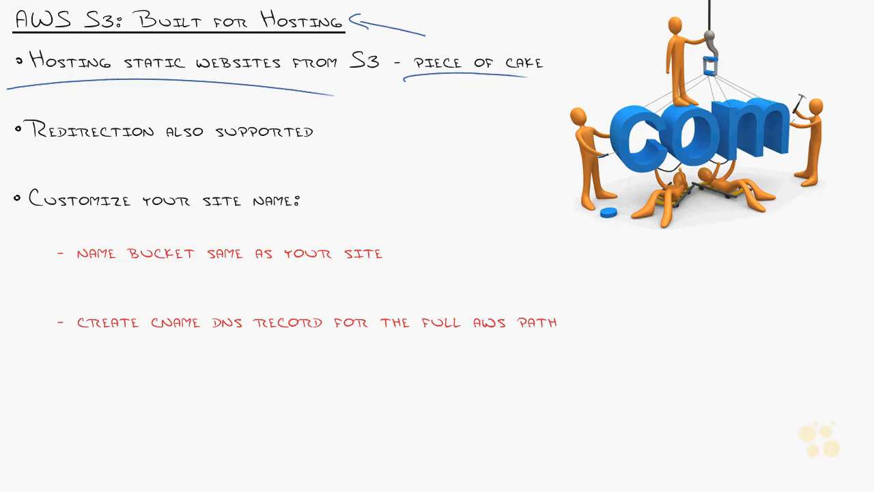
{"action": "mouse_move", "coordinate": [56, 176]}
{"action": "left_mouse_down"}
{"action": "mouse_move", "coordinate": [354, 150]}
{"action": "mouse_move", "coordinate": [173, 408]}
{"action": "mouse_move", "coordinate": [29, 299]}
{"action": "left_mouse_up"}
{"action": "mouse_move", "coordinate": [425, 145]}
{"action": "left_mouse_down"}
{"action": "mouse_move", "coordinate": [333, 148]}
{"action": "mouse_move", "coordinate": [332, 136]}
{"action": "left_mouse_up"}
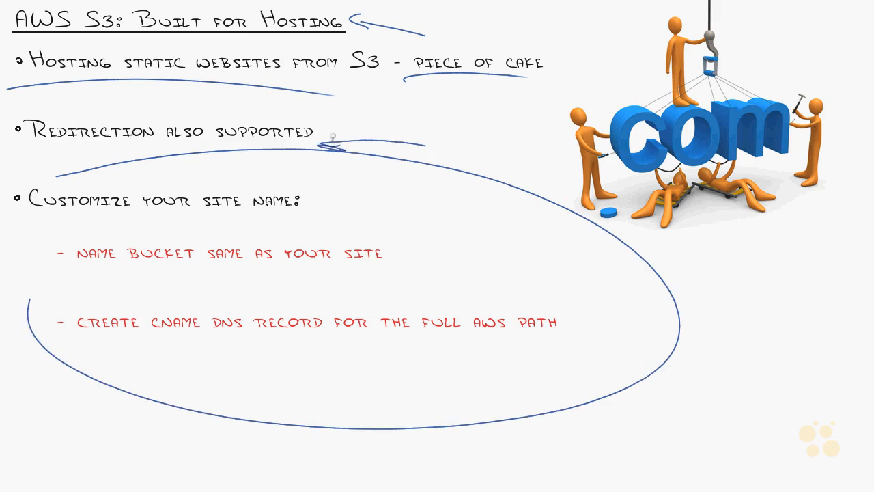
{"action": "left_click_drag", "start_coordinate": [208, 440], "coordinate": [204, 373]}
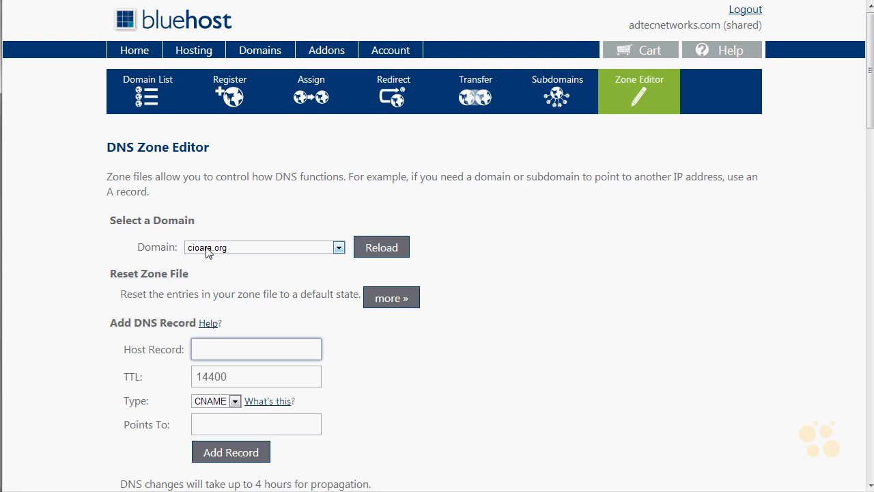
Enter mysite as the host record of a new cioara.org DNS record, keeping the record type at CNAME
{"action": "left_click", "coordinate": [269, 346]}
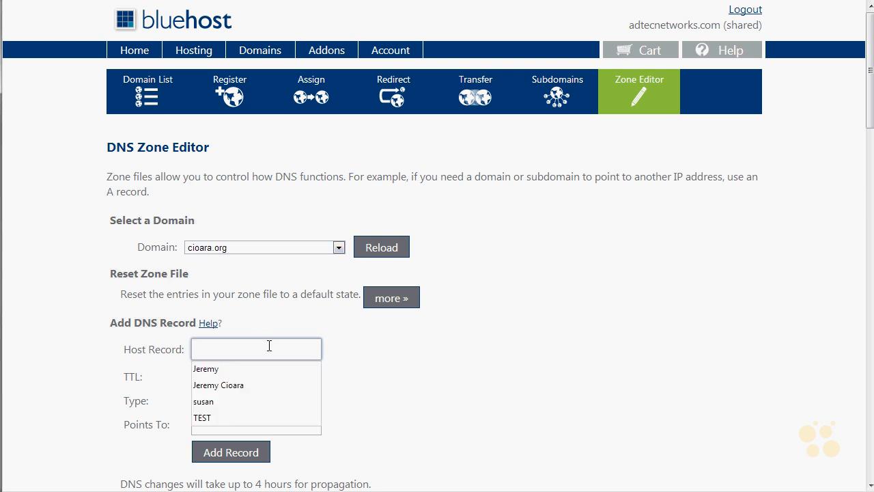
{"action": "left_click", "coordinate": [287, 319]}
{"action": "left_click", "coordinate": [235, 341]}
{"action": "left_click", "coordinate": [235, 340]}
{"action": "left_click", "coordinate": [279, 328]}
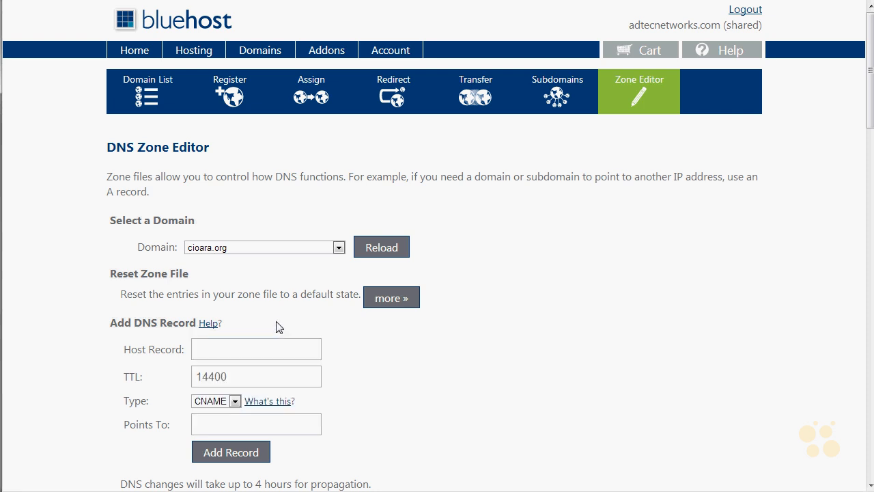
{"action": "left_click", "coordinate": [283, 344]}
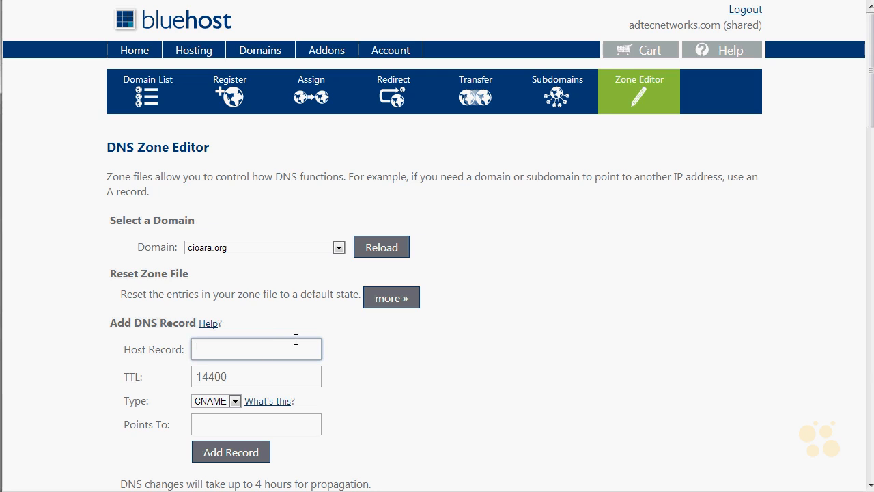
{"action": "left_click", "coordinate": [235, 400]}
{"action": "left_click", "coordinate": [235, 403]}
{"action": "left_click", "coordinate": [252, 351]}
{"action": "left_click_drag", "start_coordinate": [163, 425], "coordinate": [123, 427]}
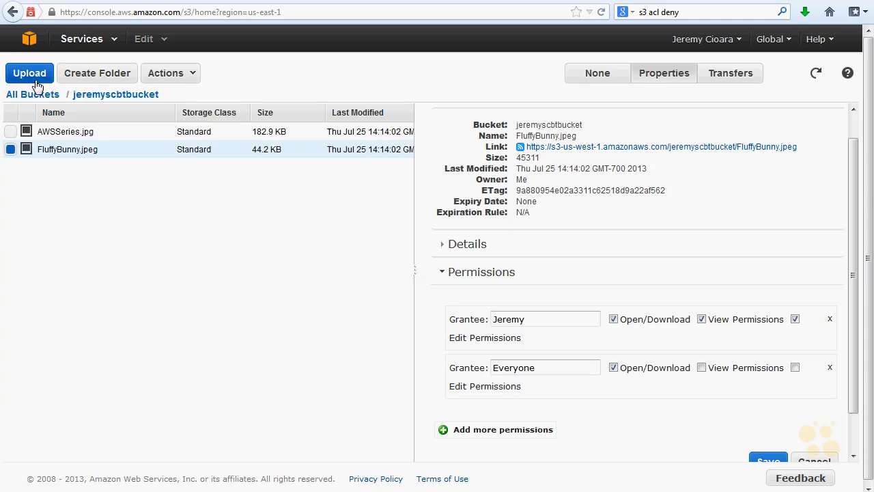
Switch to the S3 console and create a bucket named mysite.cioara.org in the Northern California region
{"action": "left_click", "coordinate": [37, 94]}
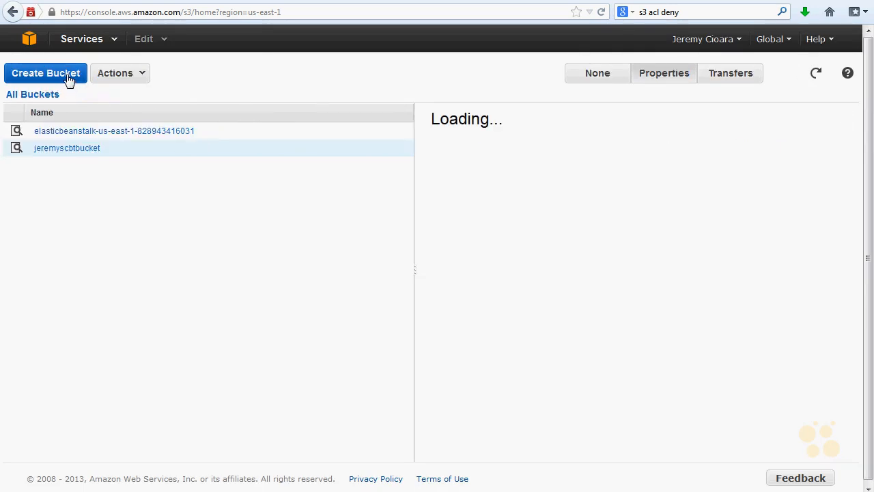
{"action": "left_click", "coordinate": [69, 76]}
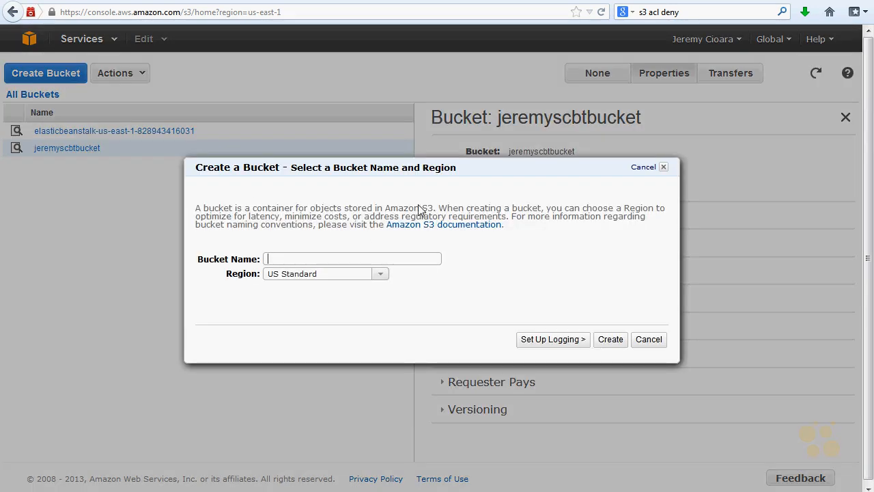
{"action": "type", "text": "mysite.cioara.org"}
{"action": "left_click", "coordinate": [381, 275]}
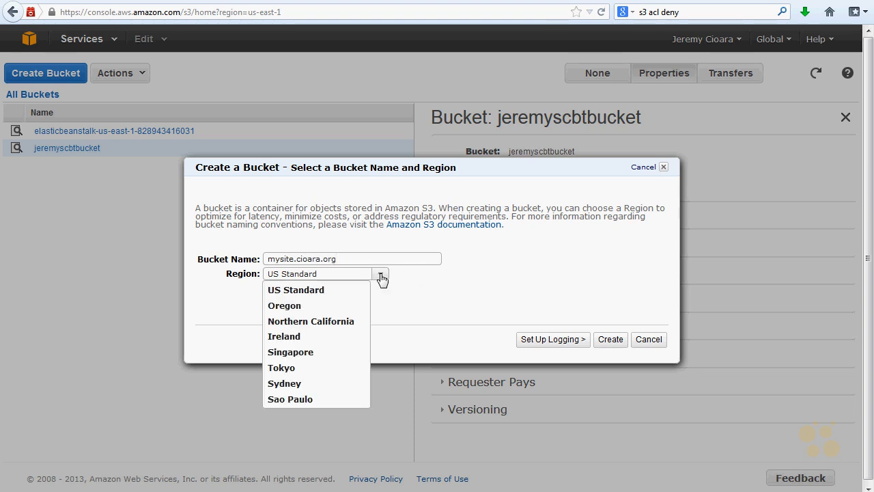
{"action": "left_click", "coordinate": [316, 321]}
{"action": "left_click_drag", "start_coordinate": [345, 259], "coordinate": [174, 256]}
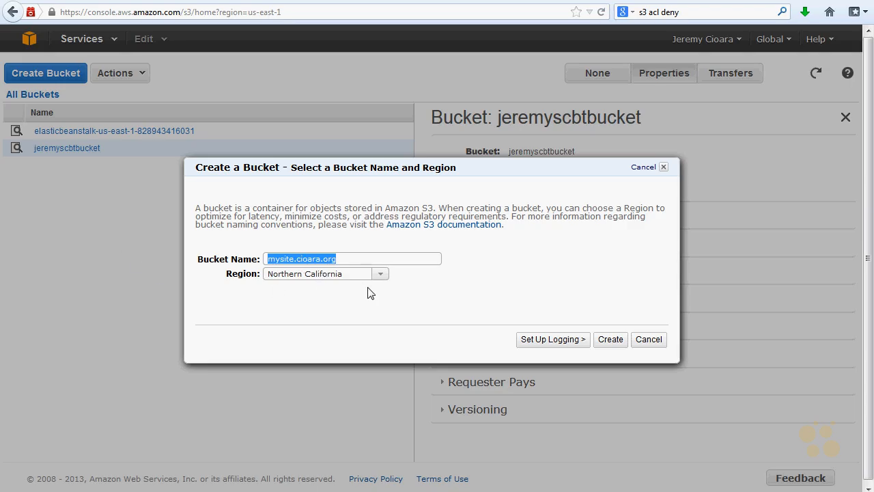
{"action": "left_click", "coordinate": [609, 340]}
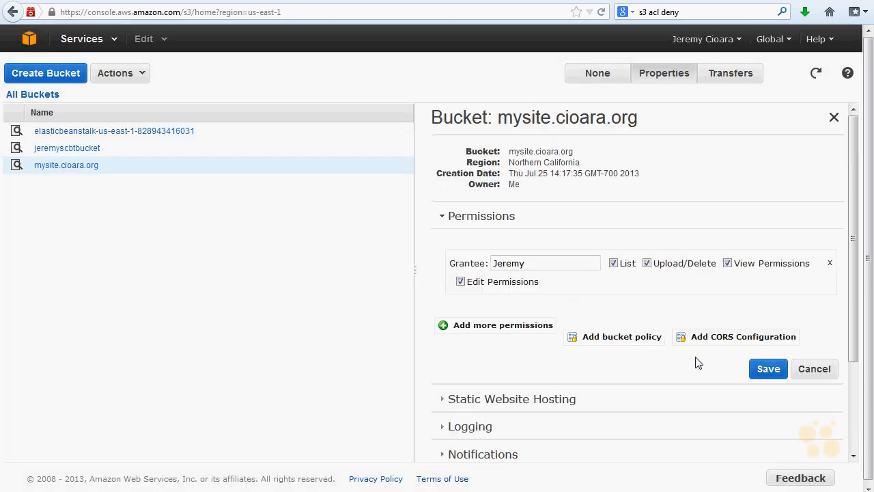
Upload AWSSeries.jpg and FluffyBunny.jpeg to the mysite.cioara.org bucket
{"action": "left_click", "coordinate": [62, 166]}
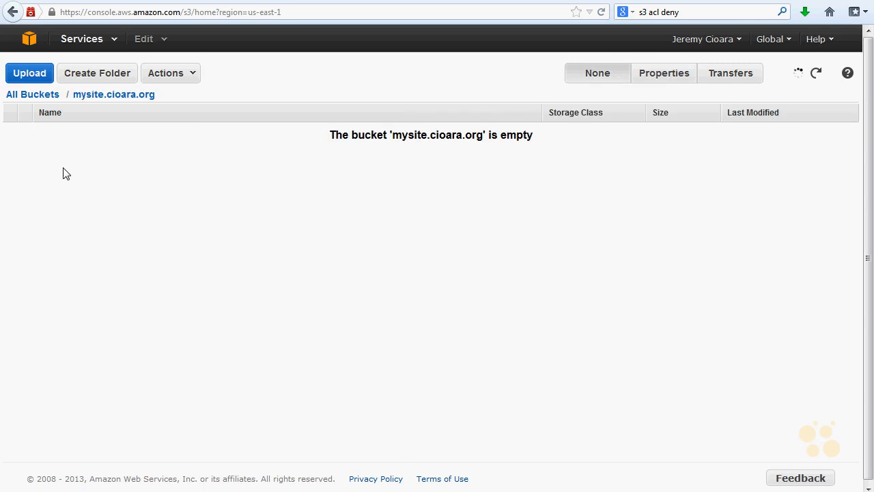
{"action": "left_click", "coordinate": [31, 77]}
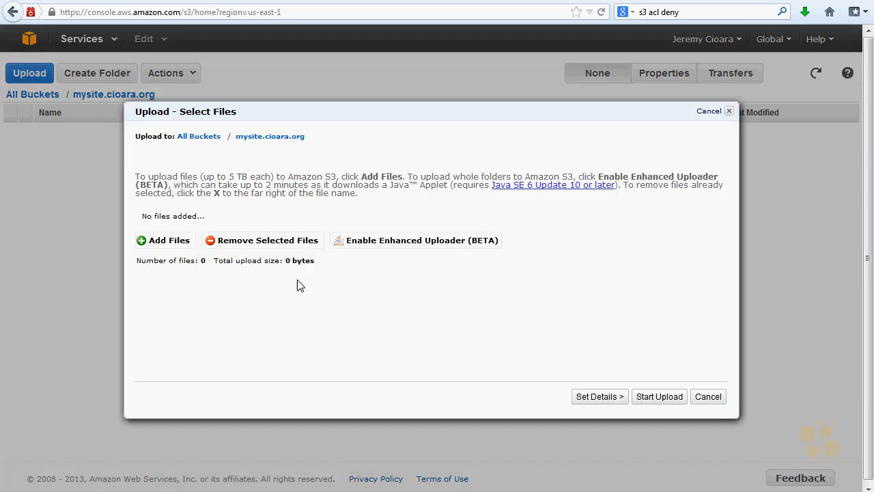
{"action": "left_click", "coordinate": [183, 237]}
{"action": "left_click", "coordinate": [163, 42]}
{"action": "left_click", "coordinate": [168, 56], "text": "shift"}
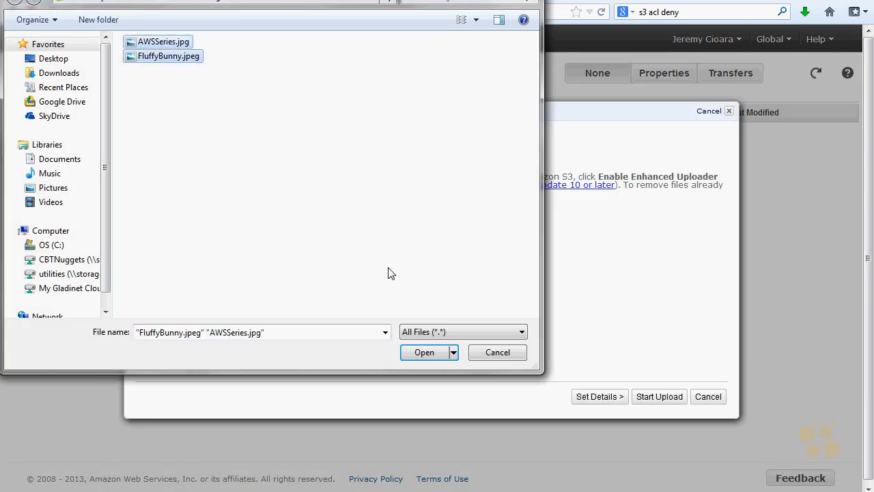
{"action": "left_click", "coordinate": [429, 354]}
{"action": "left_click", "coordinate": [657, 396]}
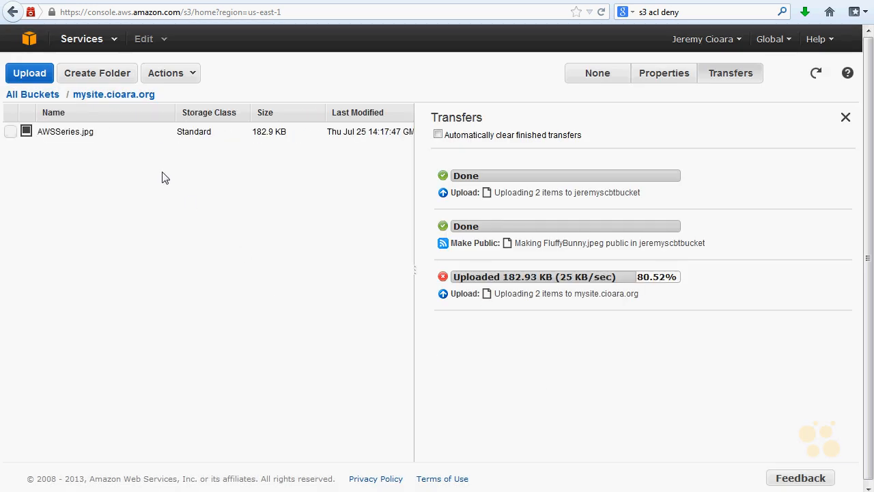
Make both AWSSeries.jpg and FluffyBunny.jpeg in the mysite.cioara.org bucket public
{"action": "left_click", "coordinate": [94, 136]}
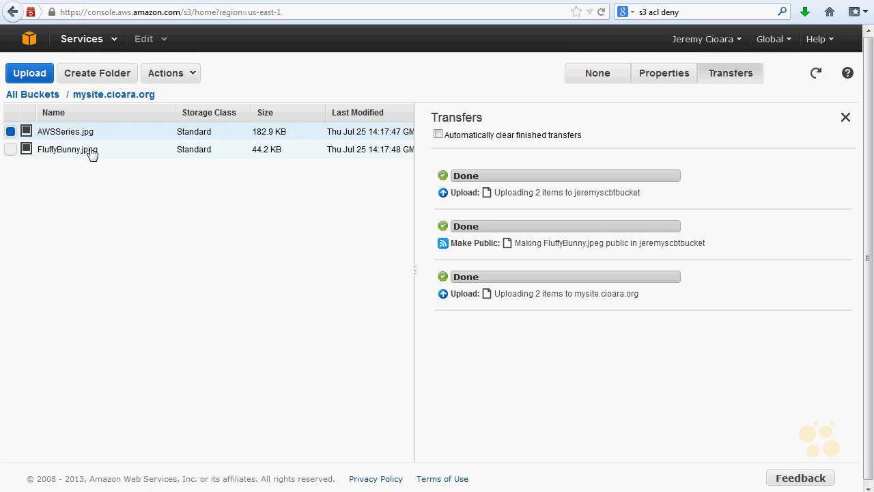
{"action": "left_click", "coordinate": [91, 151], "text": "ctrl"}
{"action": "right_click", "coordinate": [89, 153]}
{"action": "left_click", "coordinate": [122, 185]}
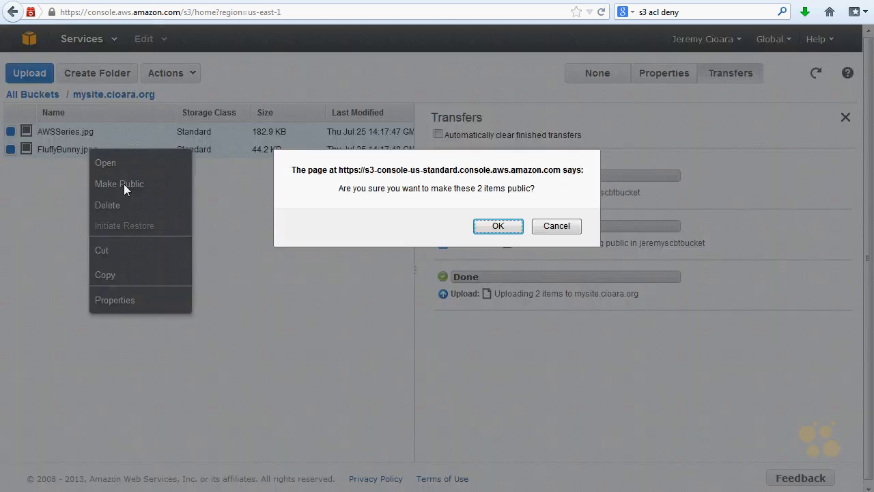
{"action": "left_click", "coordinate": [502, 229]}
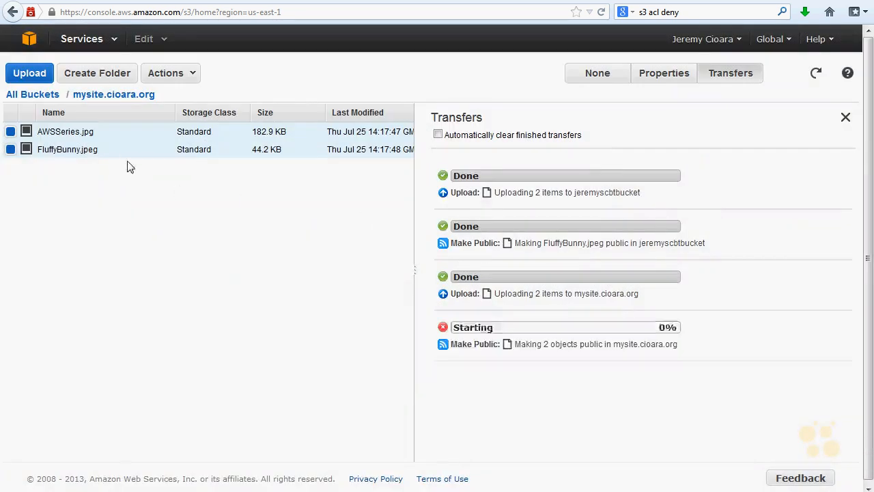
Return to the bucket list and open the static website hosting settings in the properties of mysite.cioara.org
{"action": "left_click", "coordinate": [56, 97]}
{"action": "left_click", "coordinate": [68, 167]}
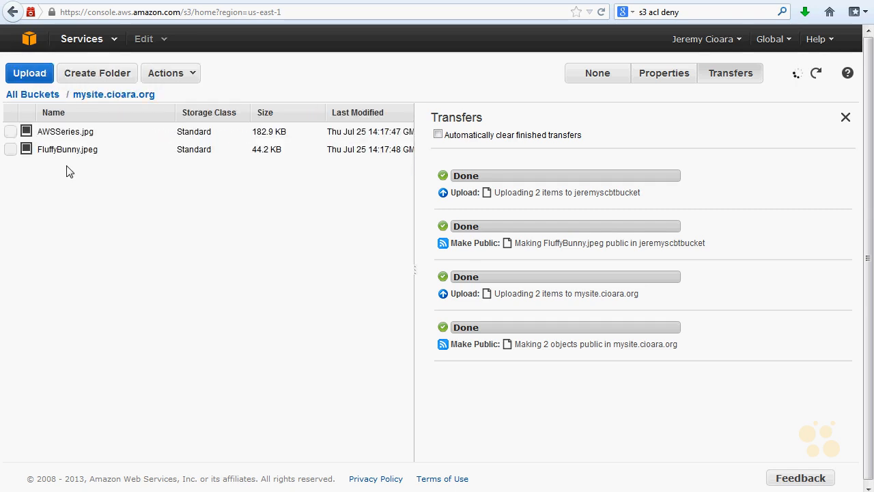
{"action": "left_click", "coordinate": [53, 97]}
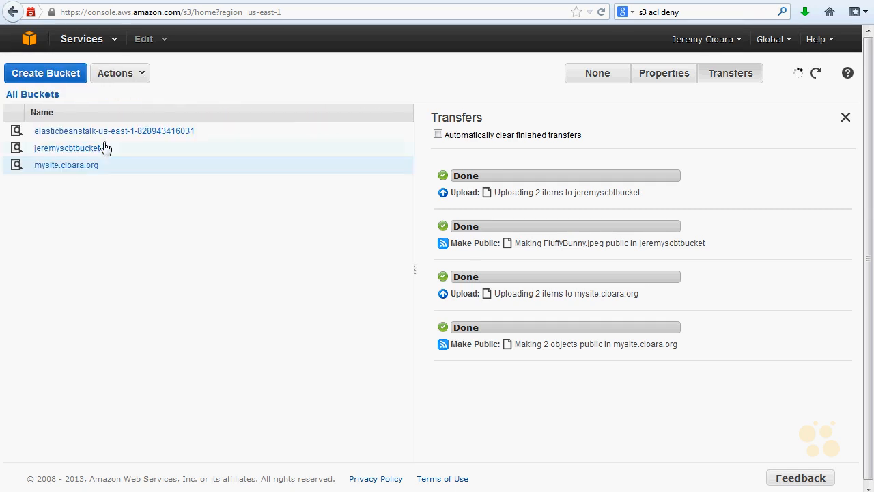
{"action": "left_click", "coordinate": [687, 81]}
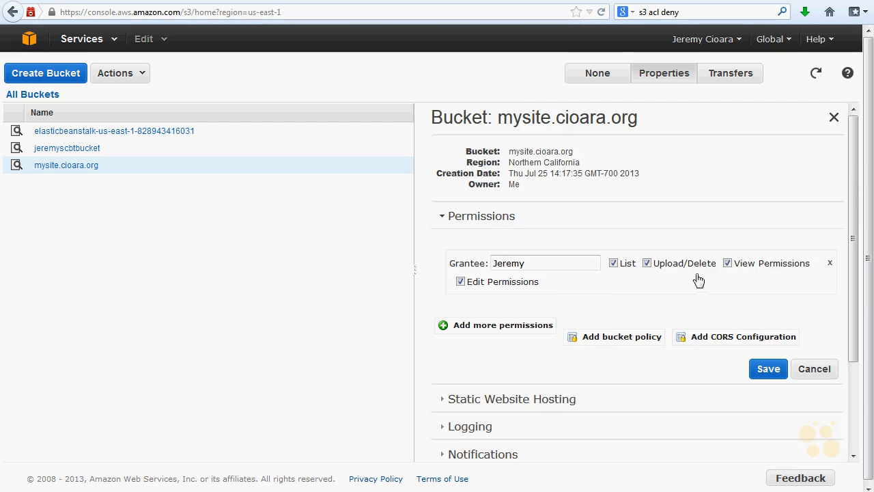
{"action": "left_click", "coordinate": [439, 218]}
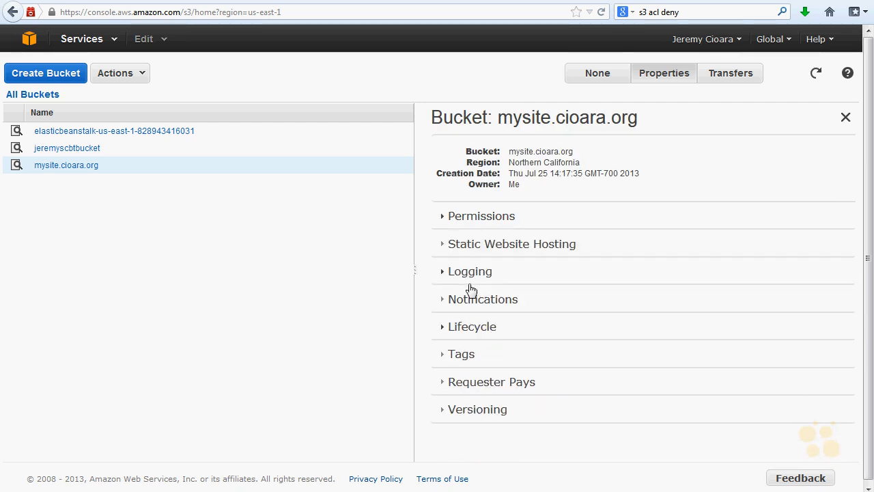
{"action": "left_click", "coordinate": [478, 250]}
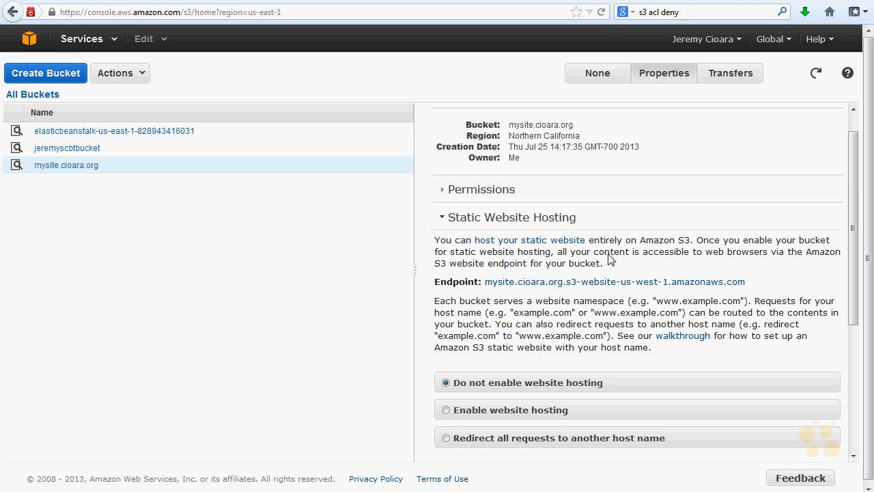
{"action": "left_click_drag", "start_coordinate": [604, 251], "coordinate": [741, 265]}
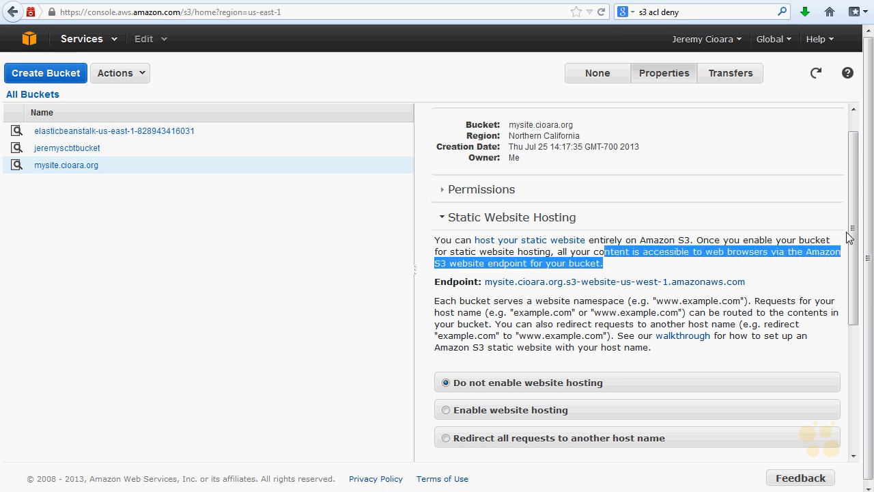
{"action": "scroll", "coordinate": [843, 280], "scroll_direction": "down", "scroll_amount": 3}
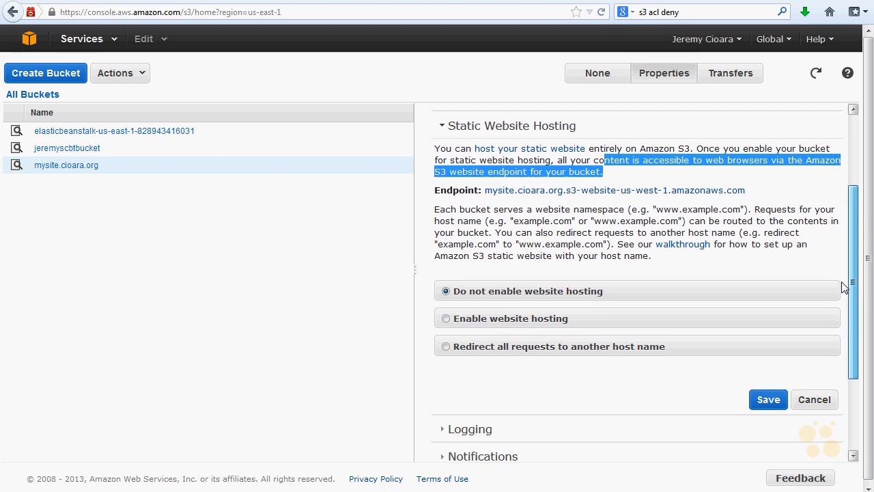
Enable website hosting for the bucket with FluffyBunny.jpeg as the index document
{"action": "left_click", "coordinate": [464, 321]}
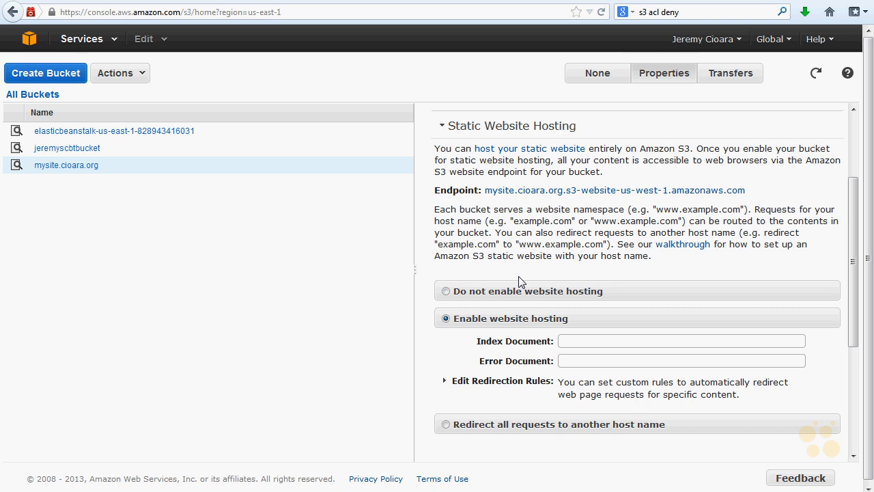
{"action": "left_click", "coordinate": [581, 340]}
{"action": "type", "text": "FluffyBunny.jpeg"}
{"action": "scroll", "coordinate": [853, 321], "scroll_direction": "down", "scroll_amount": 2}
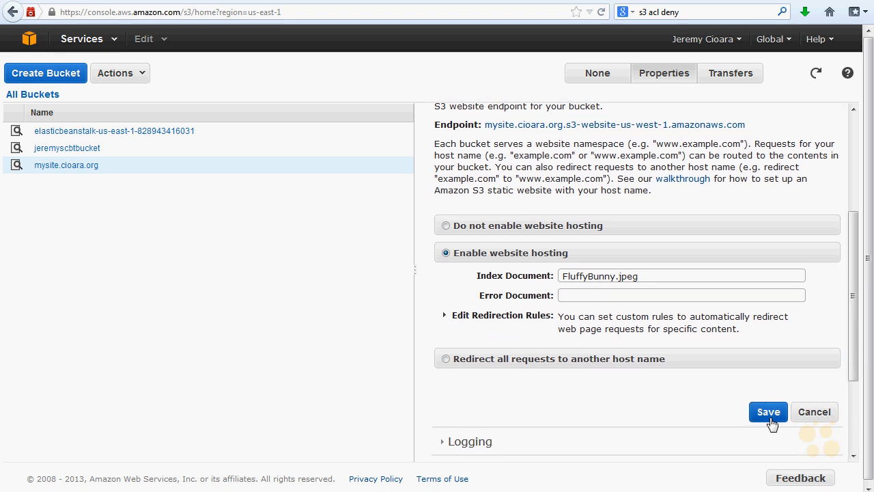
Copy the bucket's endpoint address mysite.cioara.org.s3-website-us-west-1.amazonaws.com and save the website hosting settings
{"action": "left_click_drag", "start_coordinate": [770, 419], "coordinate": [483, 125]}
{"action": "key", "text": "ctrl+c"}
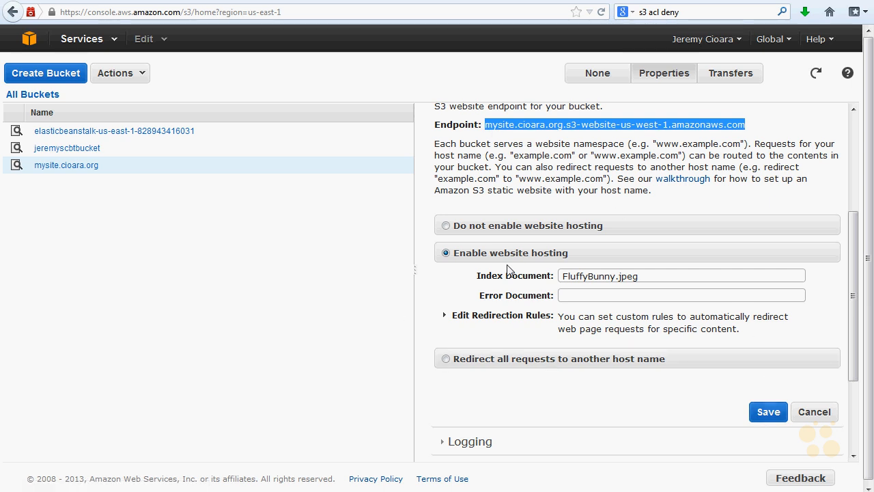
{"action": "left_click_drag", "start_coordinate": [477, 276], "coordinate": [528, 277]}
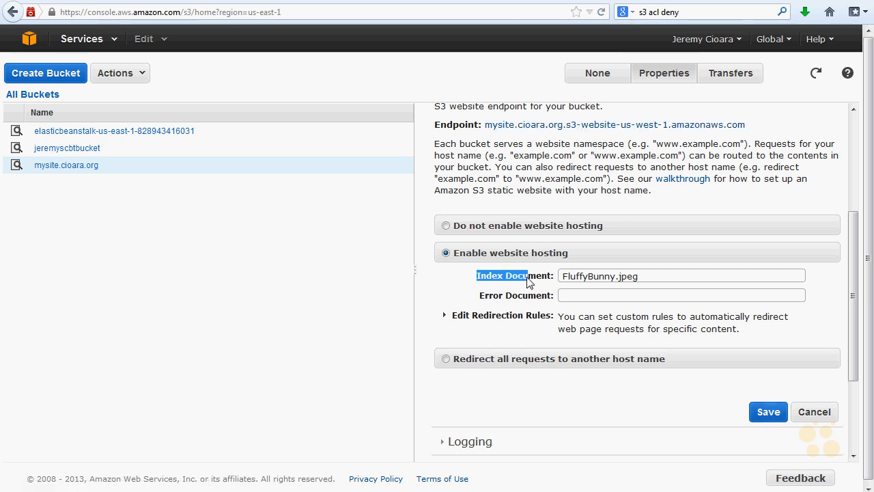
{"action": "left_click", "coordinate": [769, 414]}
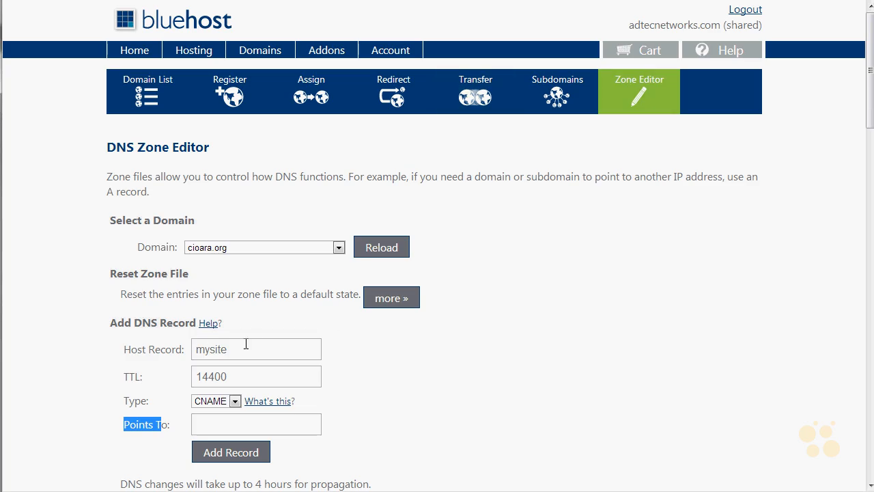
In the Bluehost DNS Zone Editor, point the mysite CNAME record to the copied S3 website endpoint and add the record
{"action": "left_click", "coordinate": [207, 349]}
{"action": "double_click", "coordinate": [207, 349]}
{"action": "left_click", "coordinate": [253, 424]}
{"action": "key", "text": "ctrl+v"}
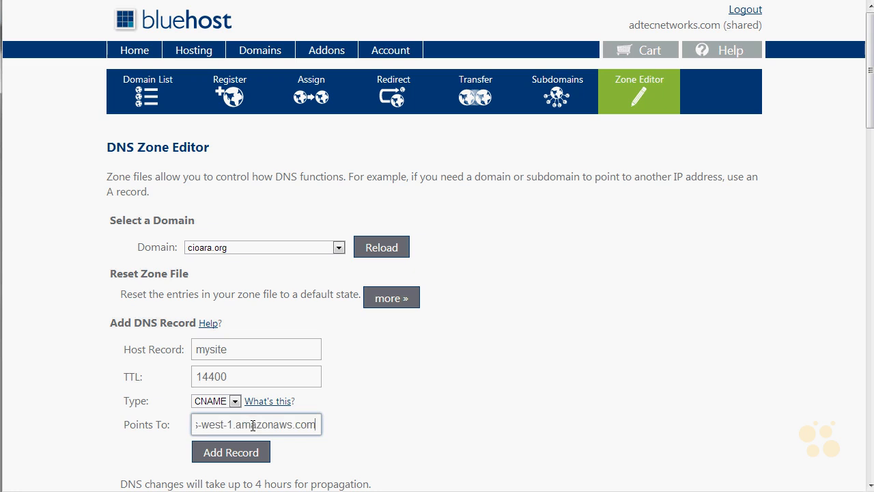
{"action": "left_click_drag", "start_coordinate": [248, 419], "coordinate": [42, 422]}
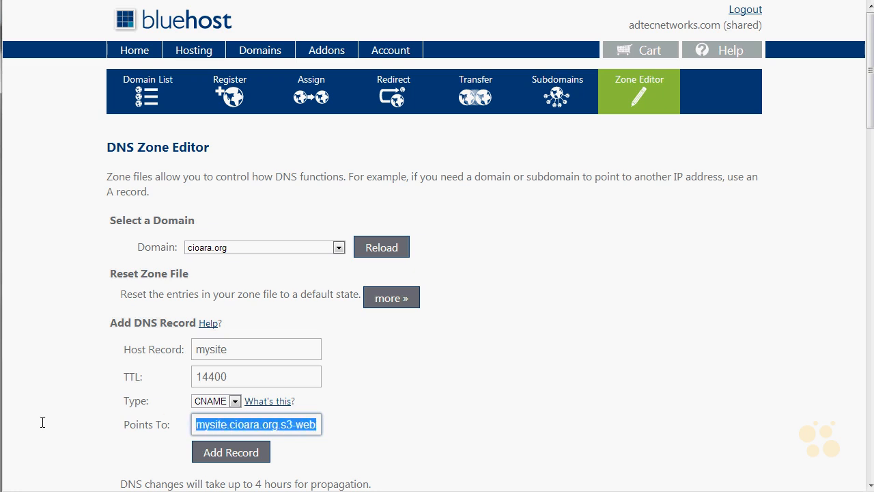
{"action": "left_click", "coordinate": [282, 428]}
{"action": "left_click_drag", "start_coordinate": [291, 425], "coordinate": [213, 428]}
{"action": "left_click", "coordinate": [281, 424]}
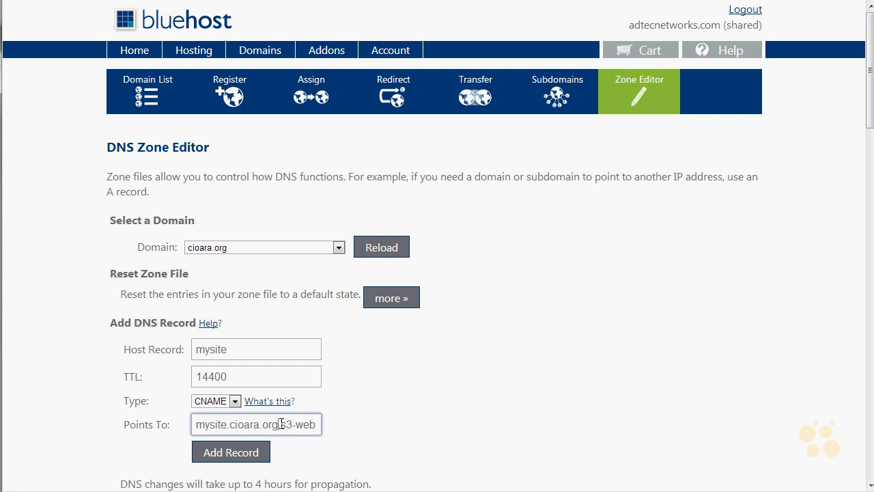
{"action": "left_click_drag", "start_coordinate": [280, 425], "coordinate": [228, 424]}
{"action": "left_click", "coordinate": [236, 452]}
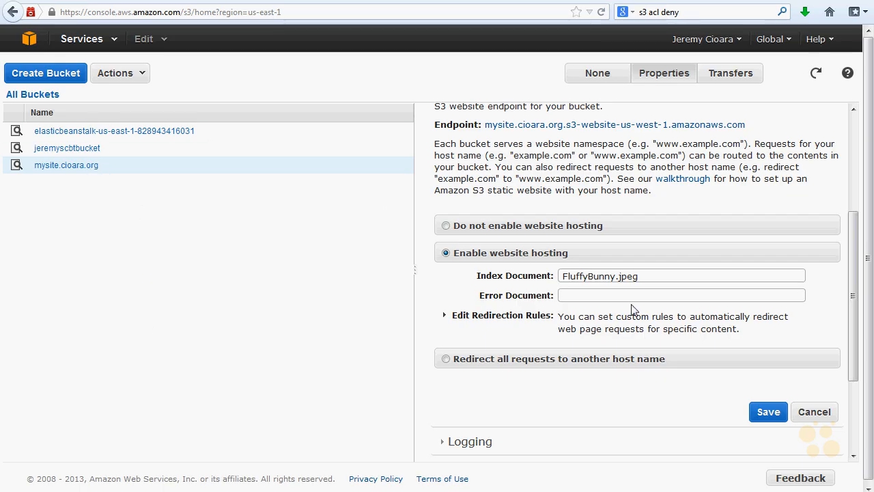
Return to the S3 console and review the endpoint address of the mysite.cioara.org bucket
{"action": "left_click_drag", "start_coordinate": [819, 113], "coordinate": [611, 127]}
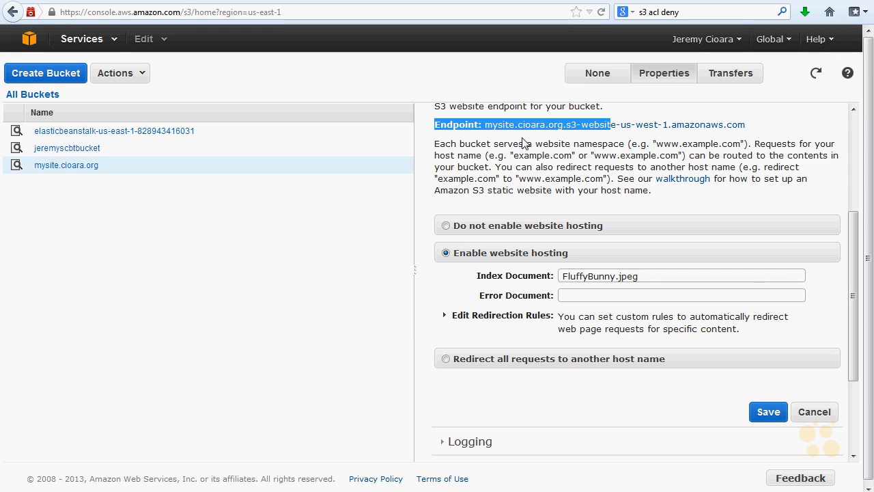
{"action": "left_click_drag", "start_coordinate": [753, 129], "coordinate": [564, 131]}
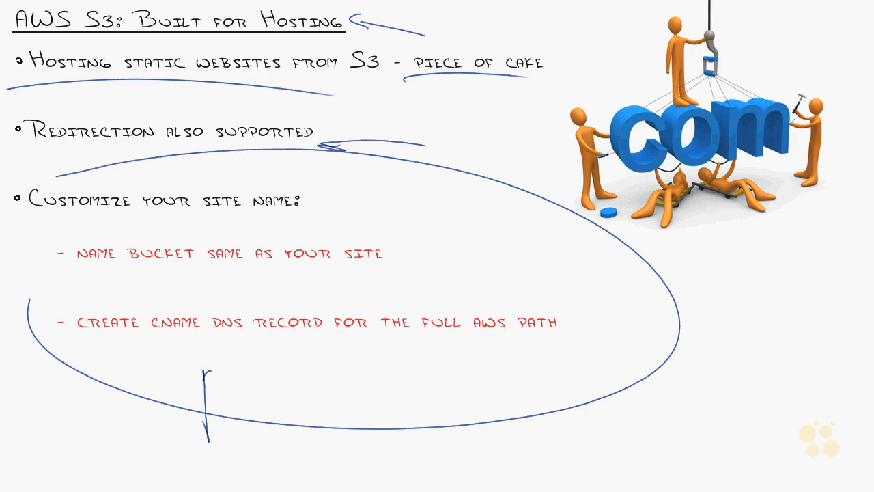
Open a Windows Command Prompt by running cmd, and move its window toward the middle of the screen
{"action": "key", "text": "super+r"}
{"action": "type", "text": "cmd"}
{"action": "key", "text": "Return"}
{"action": "left_click_drag", "start_coordinate": [228, 0], "coordinate": [509, 116]}
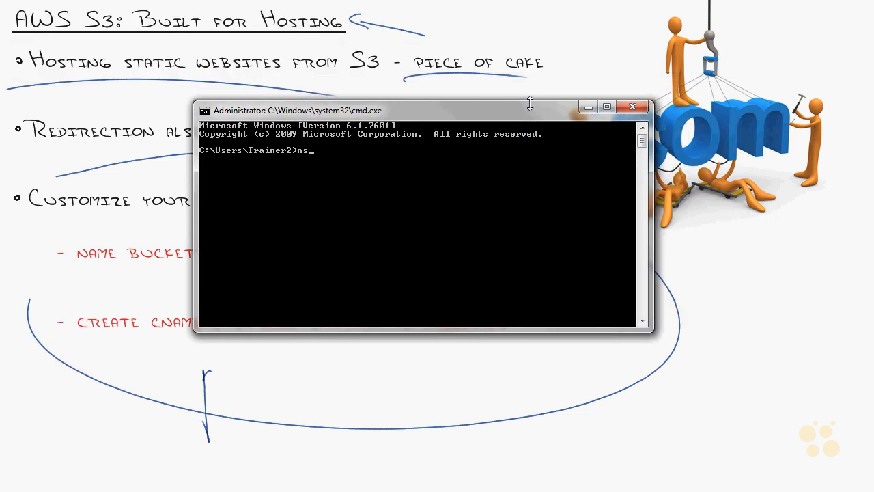
Look up mysite.cioara.org with nslookup and highlight the S3 website endpoint alias in the answer
{"action": "type", "text": "nslookup"}
{"action": "key", "text": "Return"}
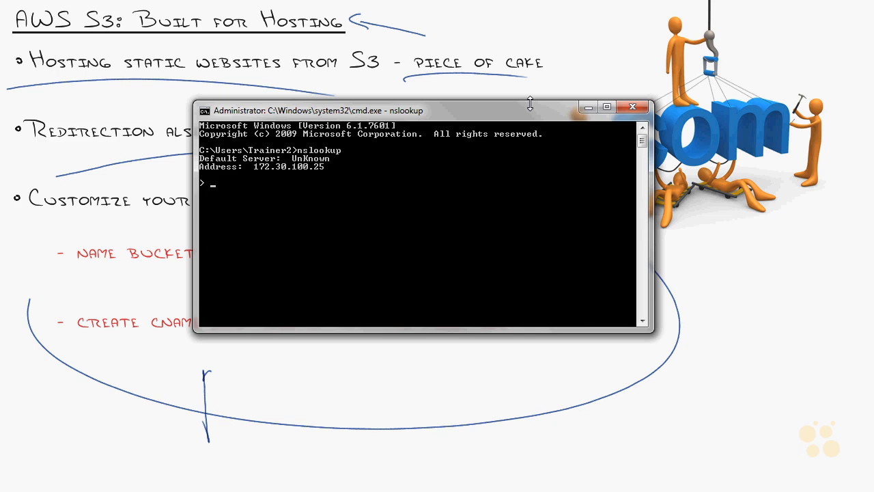
{"action": "type", "text": "mysite.cioara.org"}
{"action": "key", "text": "Return"}
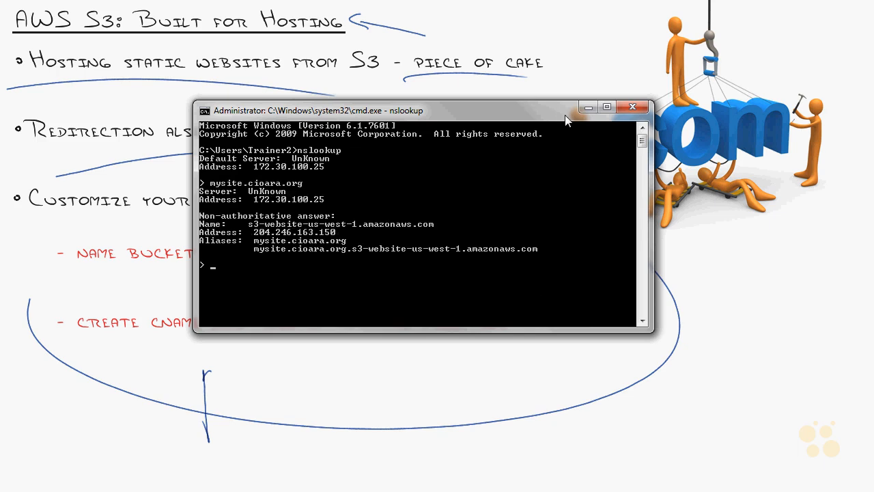
{"action": "left_click_drag", "start_coordinate": [541, 256], "coordinate": [257, 252]}
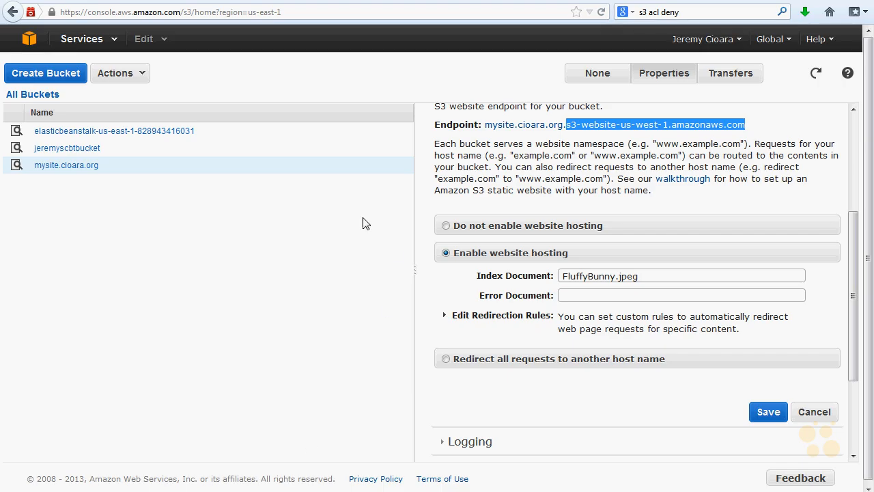
Switch to the browser and open mysite.cioara.org in a new tab
{"action": "key", "text": "ctrl+t"}
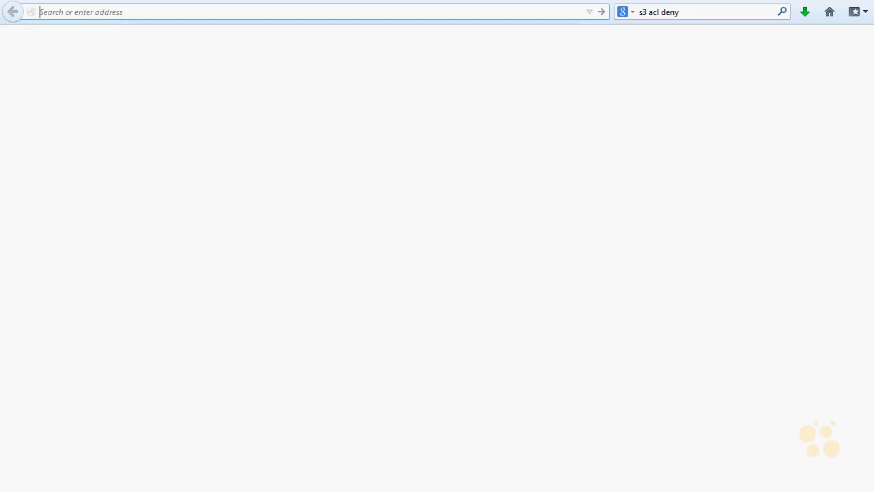
{"action": "type", "text": "my"}
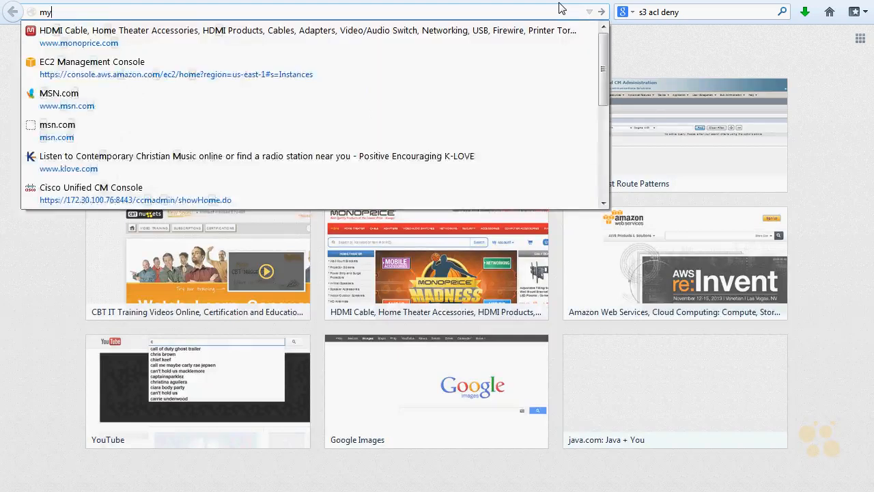
{"action": "type", "text": "site.cioara.org"}
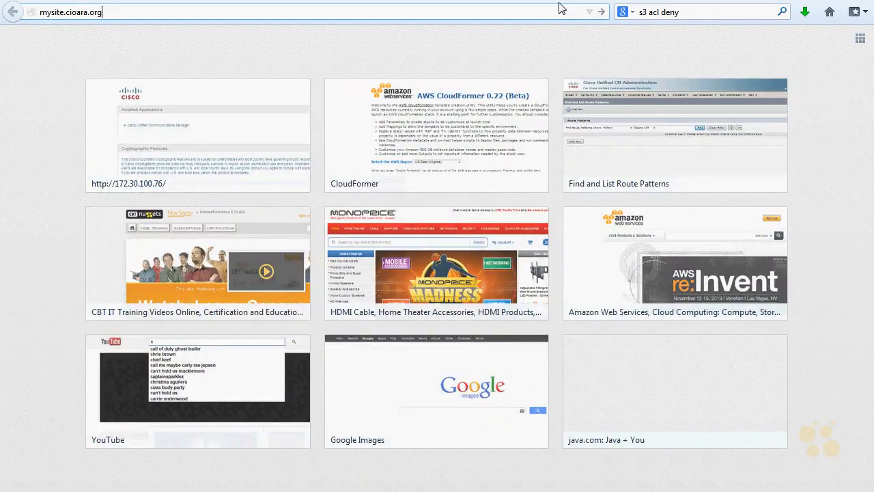
{"action": "key", "text": "Return"}
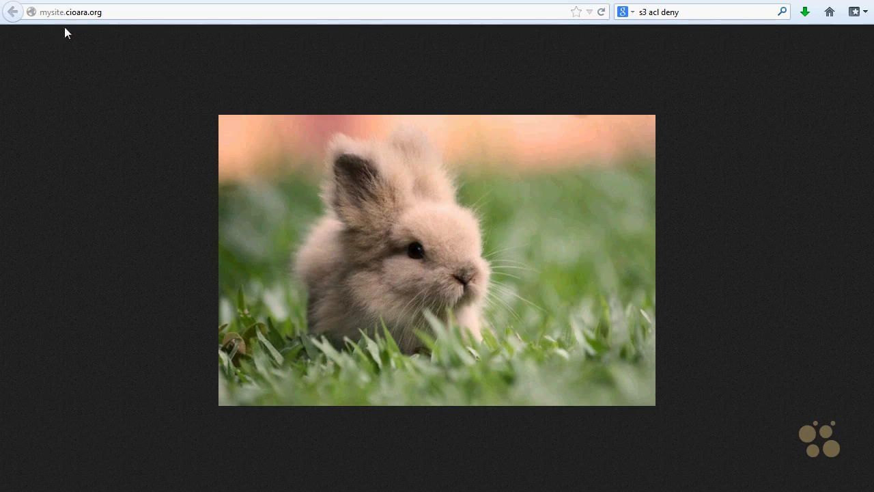
Compare the site's address in the browser with the nslookup alias, and close the Command Prompt window
{"action": "key", "text": "ctrl+shift+Tab"}
{"action": "left_click", "coordinate": [99, 10]}
{"action": "left_click_drag", "start_coordinate": [99, 10], "coordinate": [33, 13]}
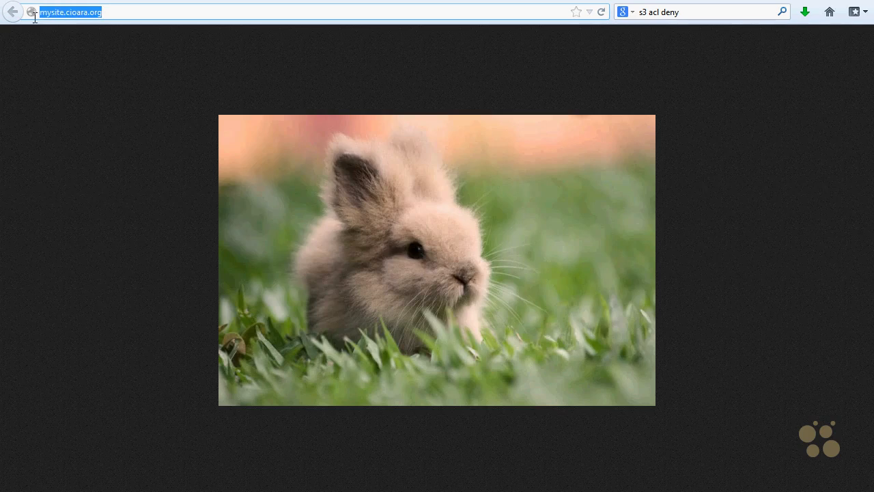
{"action": "key", "text": "alt+Tab"}
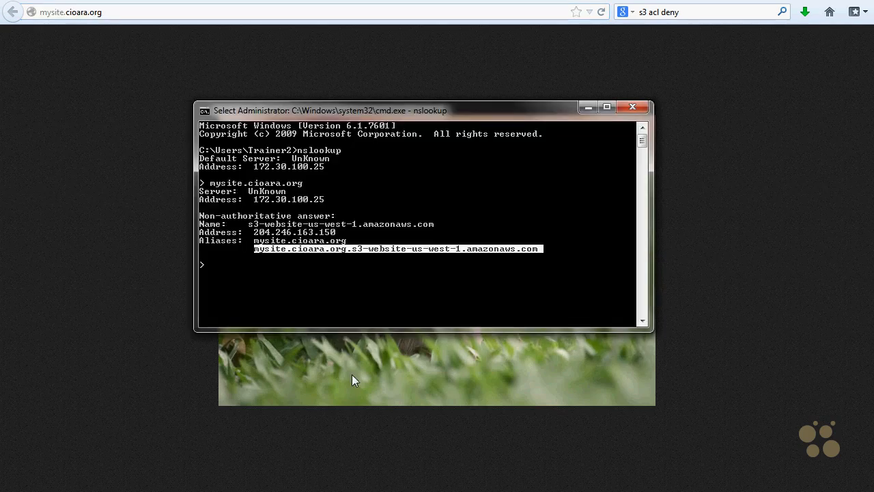
{"action": "left_click", "coordinate": [632, 110]}
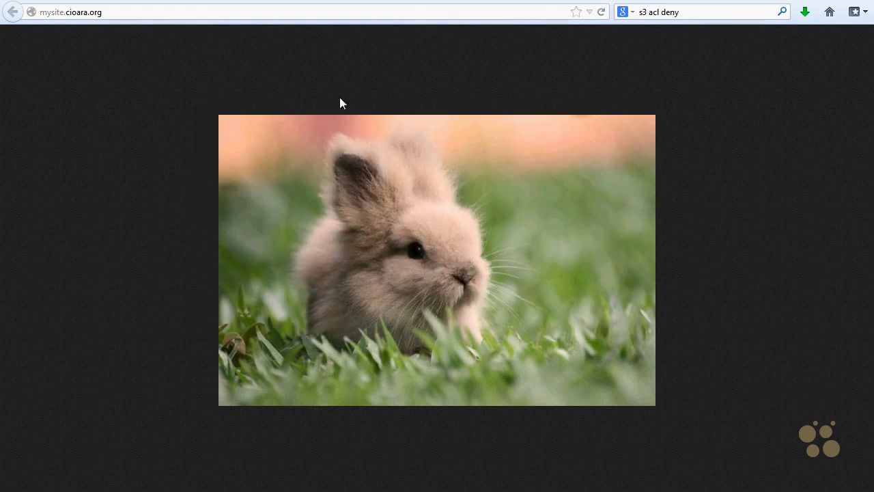
Extend the site address to mysite.cioara.org/AWSSeries.jpg and load that image from the bucket
{"action": "left_click_drag", "start_coordinate": [105, 13], "coordinate": [27, 12]}
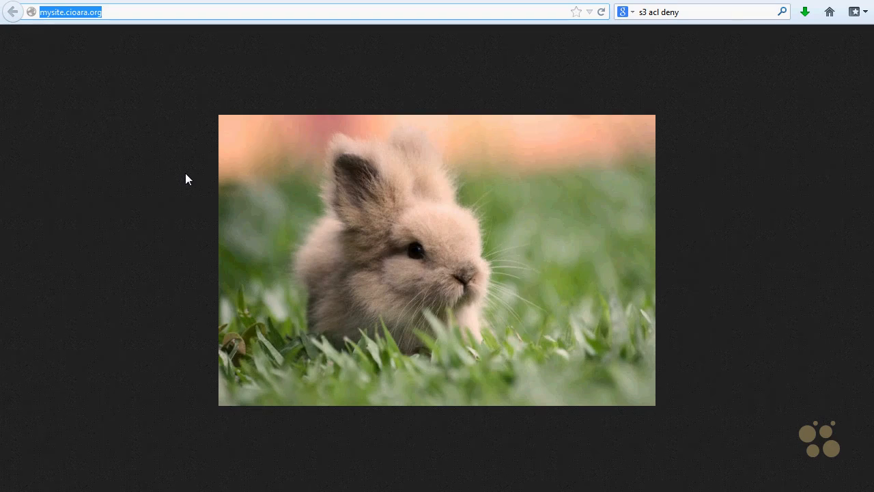
{"action": "left_click", "coordinate": [78, 14]}
{"action": "left_click_drag", "start_coordinate": [103, 13], "coordinate": [39, 13]}
{"action": "left_click", "coordinate": [153, 8]}
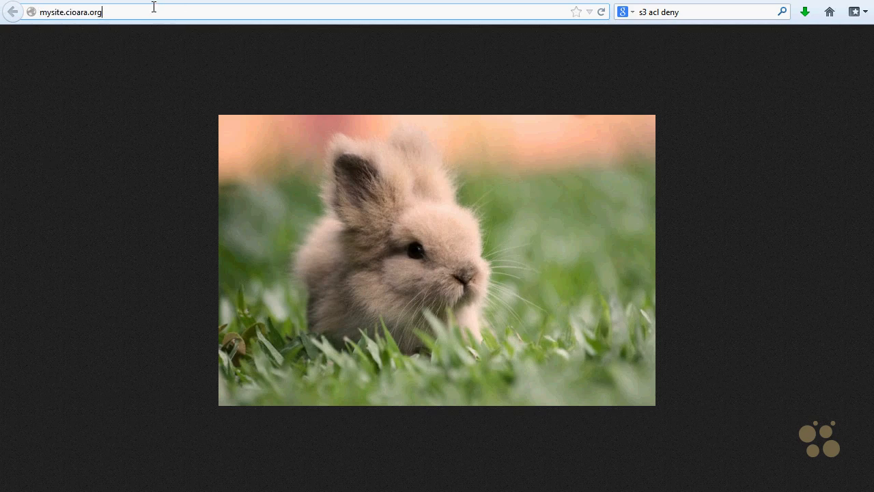
{"action": "type", "text": "/"}
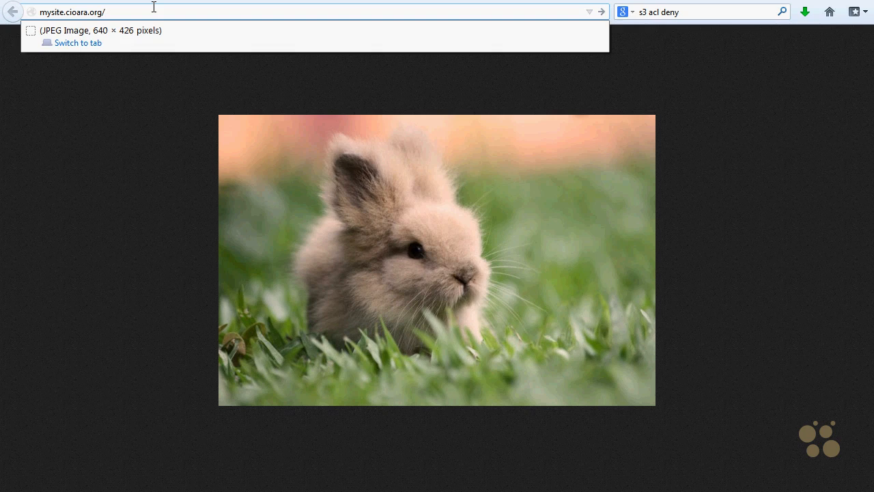
{"action": "type", "text": "AWSSeries.jpg"}
{"action": "key", "text": "Return"}
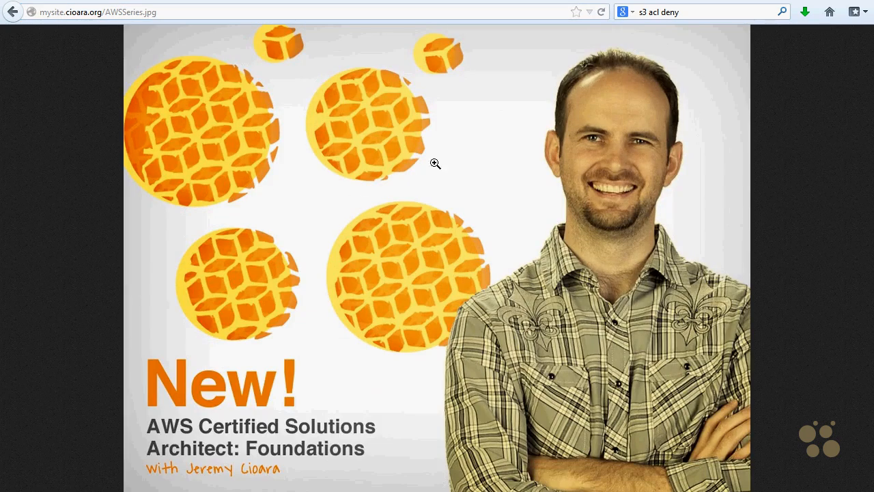
{"action": "left_click", "coordinate": [93, 13]}
{"action": "left_click_drag", "start_coordinate": [98, 14], "coordinate": [102, 13]}
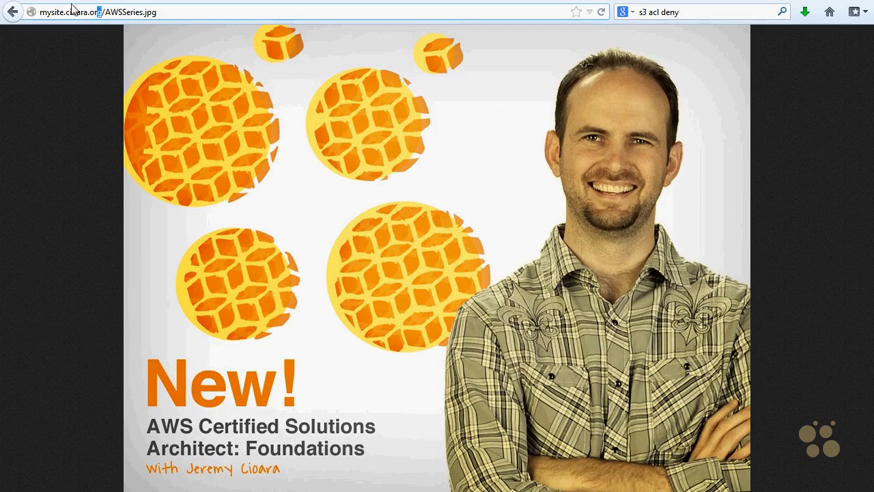
{"action": "left_click", "coordinate": [78, 14]}
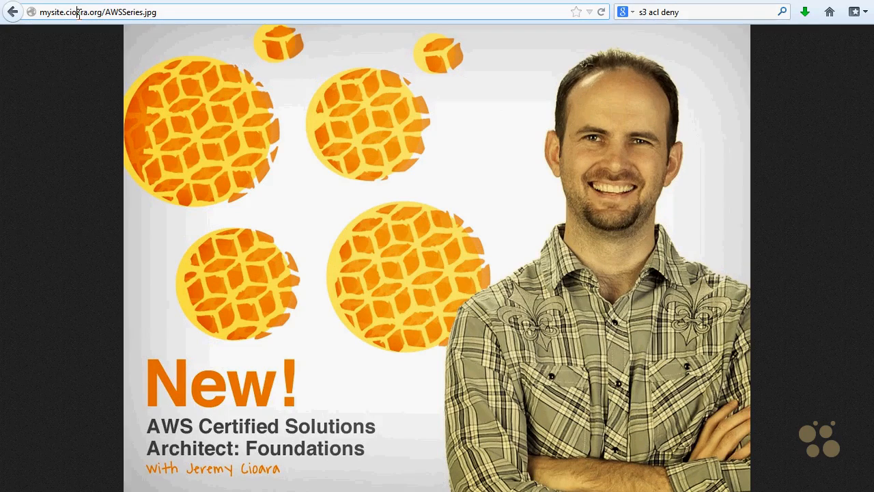